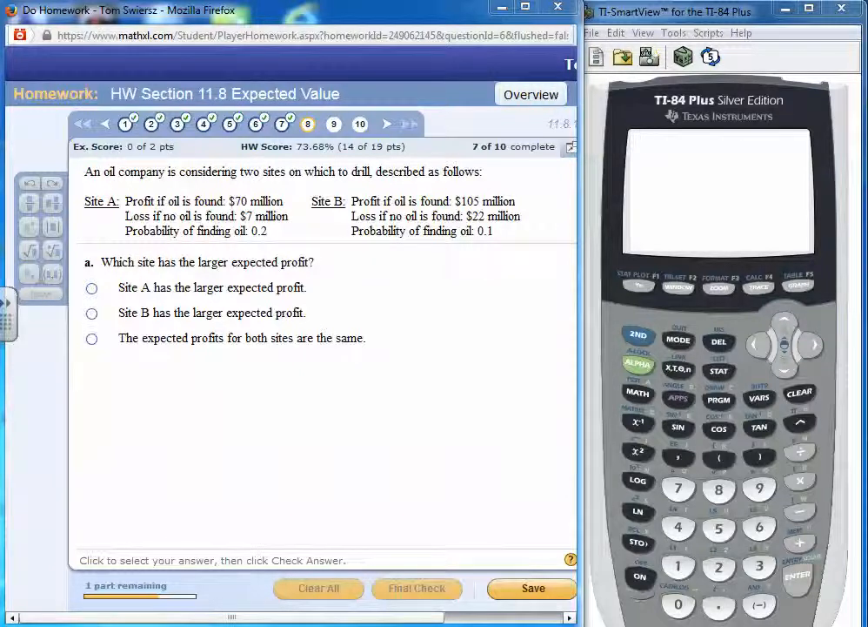
Circle the Site A label in ink and mark the profit, loss and probability values of both sites with short lines
mouse_move(113, 176)
mouse_down()
mouse_move(90, 178)
mouse_move(119, 193)
mouse_up()
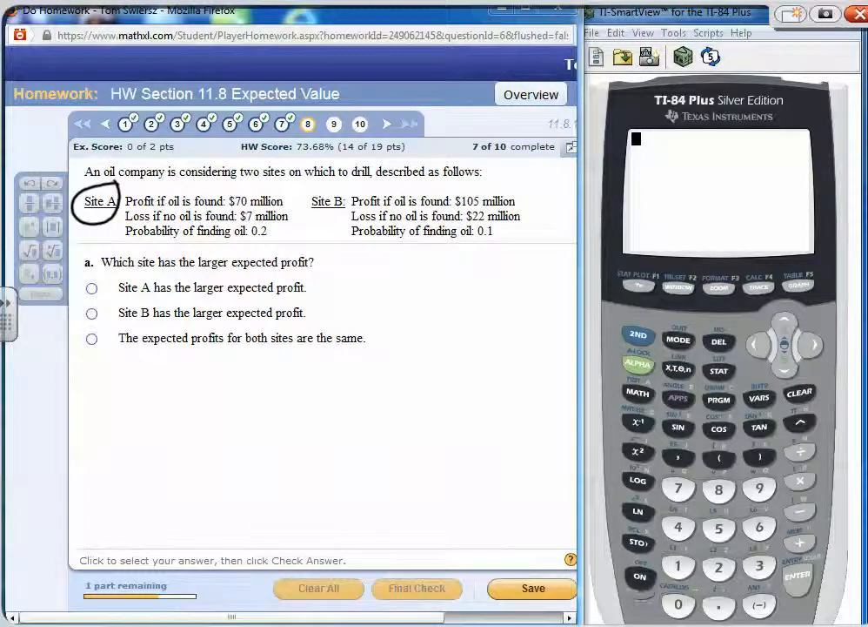
drag(256, 209, 314, 219)
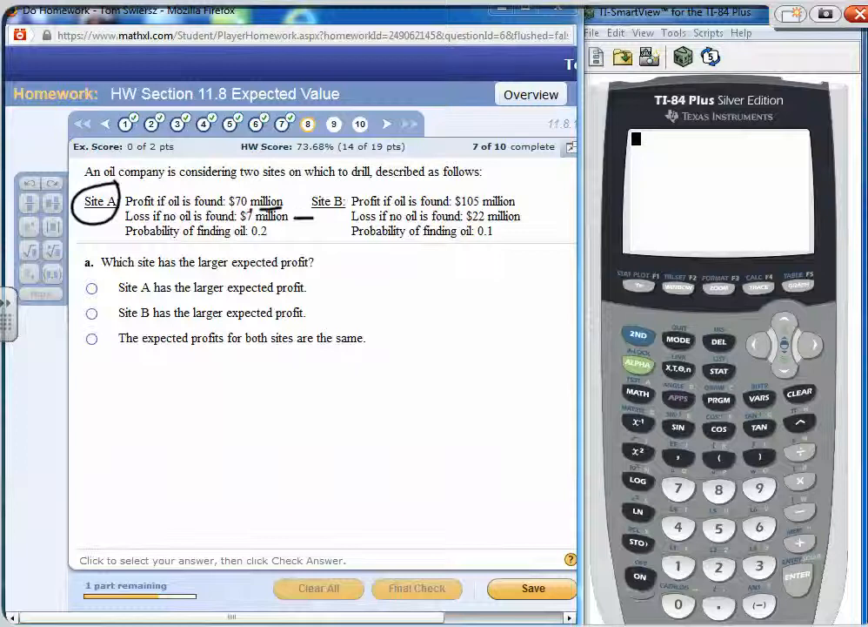
drag(247, 235, 268, 233)
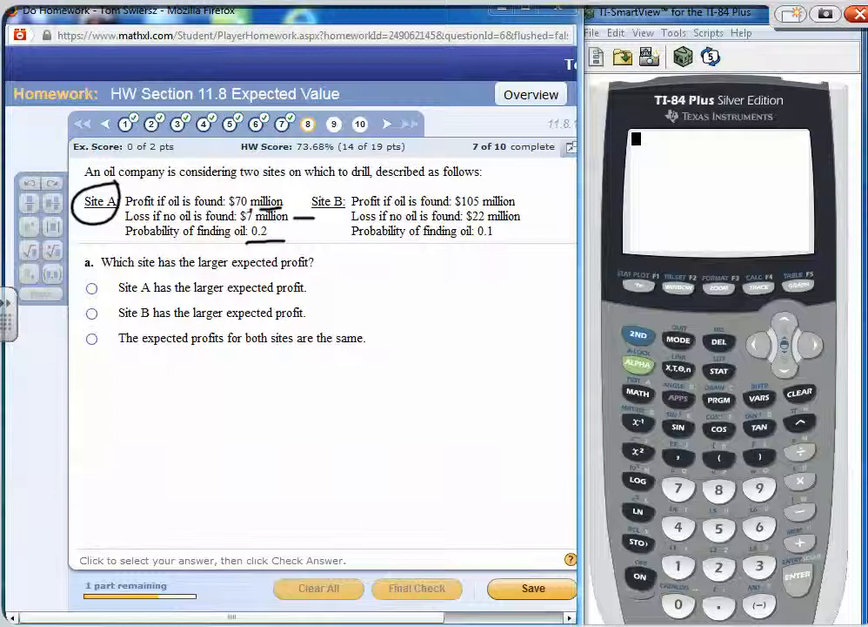
drag(529, 201, 553, 199)
drag(532, 218, 567, 221)
drag(471, 248, 520, 246)
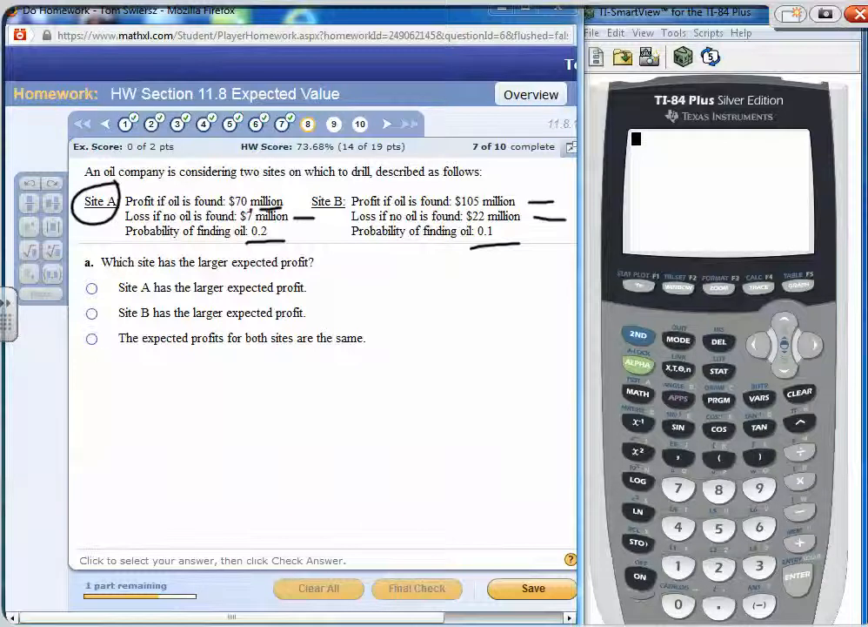
Handwrite an underlined "Site A" heading in the blank area below the answer choices
drag(105, 362, 92, 388)
mouse_move(117, 374)
mouse_down()
mouse_move(117, 387)
mouse_move(131, 388)
mouse_up()
drag(137, 381, 151, 385)
click(117, 368)
drag(122, 376, 167, 360)
drag(167, 360, 176, 385)
drag(161, 376, 174, 375)
drag(111, 401, 186, 396)
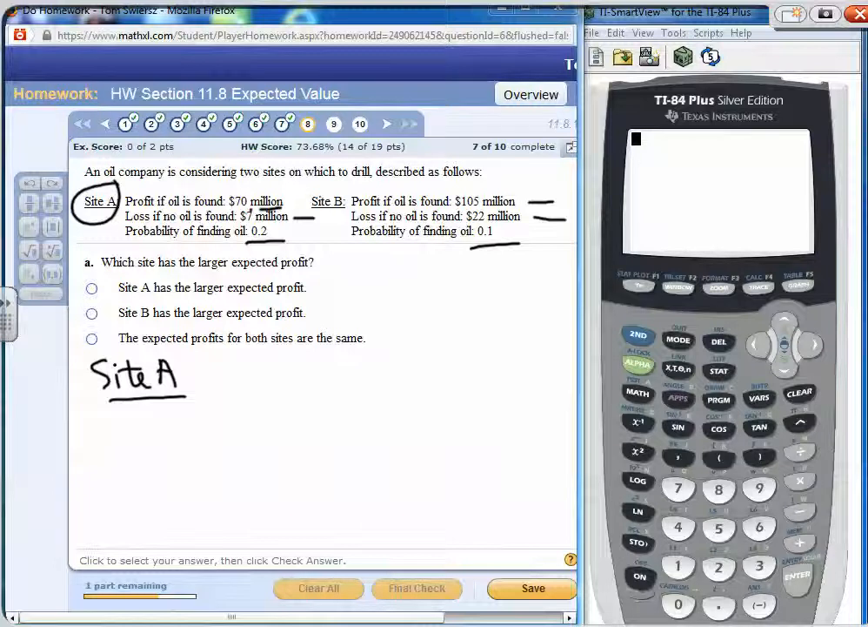
Handwrite underlined column headings L1 and L2 beside the Site A heading, with 70000000 and .2 as the first row
drag(256, 368, 290, 405)
drag(344, 366, 415, 420)
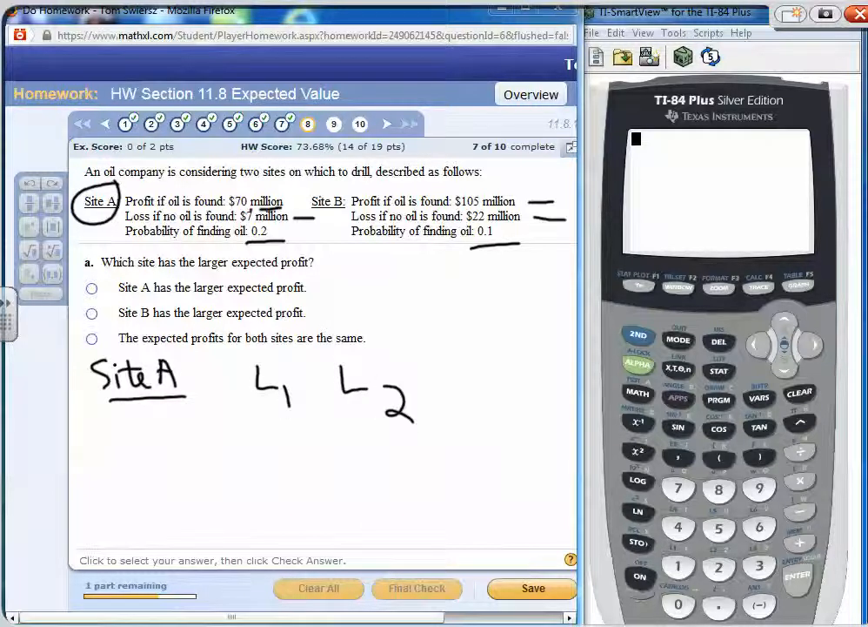
mouse_move(181, 429)
mouse_down()
mouse_move(196, 440)
mouse_move(191, 454)
mouse_up()
drag(214, 429, 286, 432)
drag(305, 430, 320, 432)
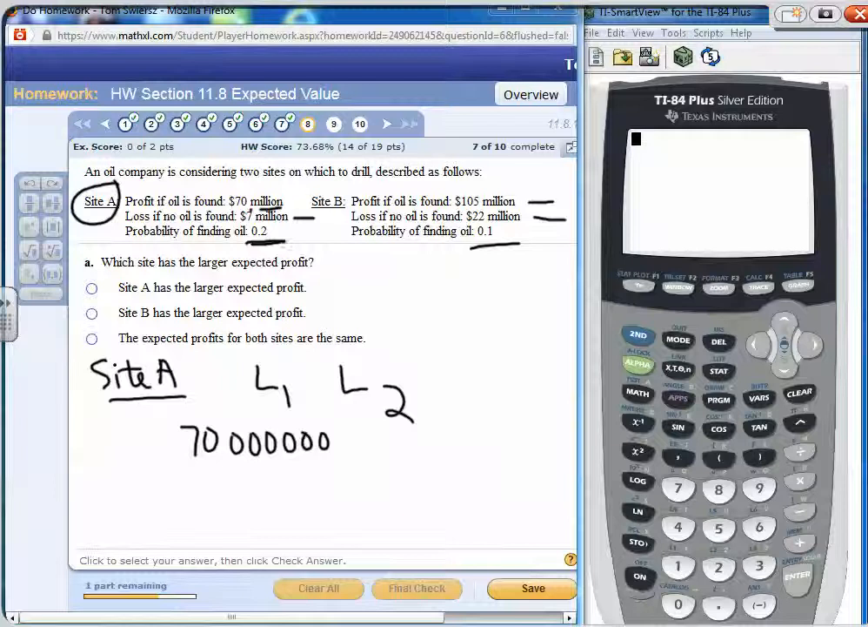
click(375, 446)
drag(391, 431, 410, 458)
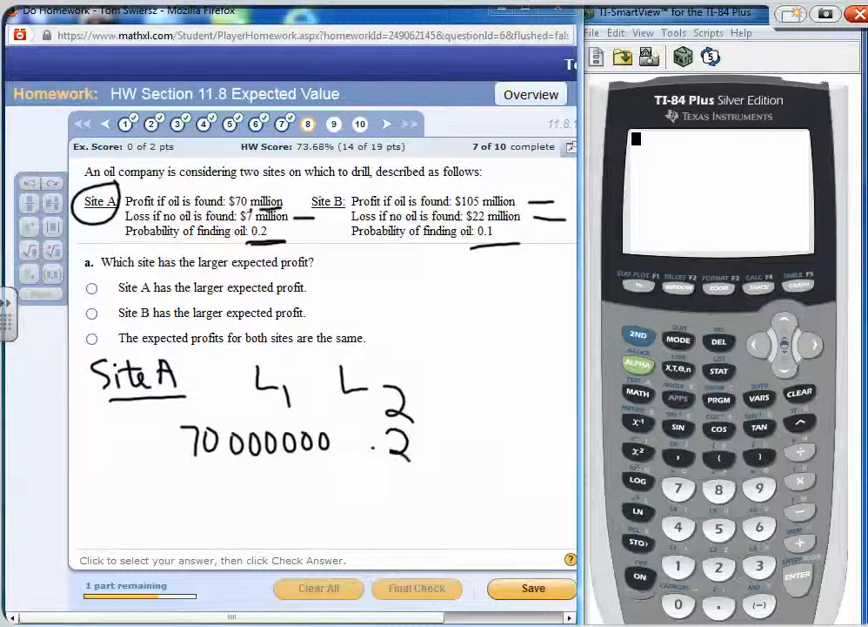
drag(275, 407, 300, 404)
drag(359, 424, 416, 421)
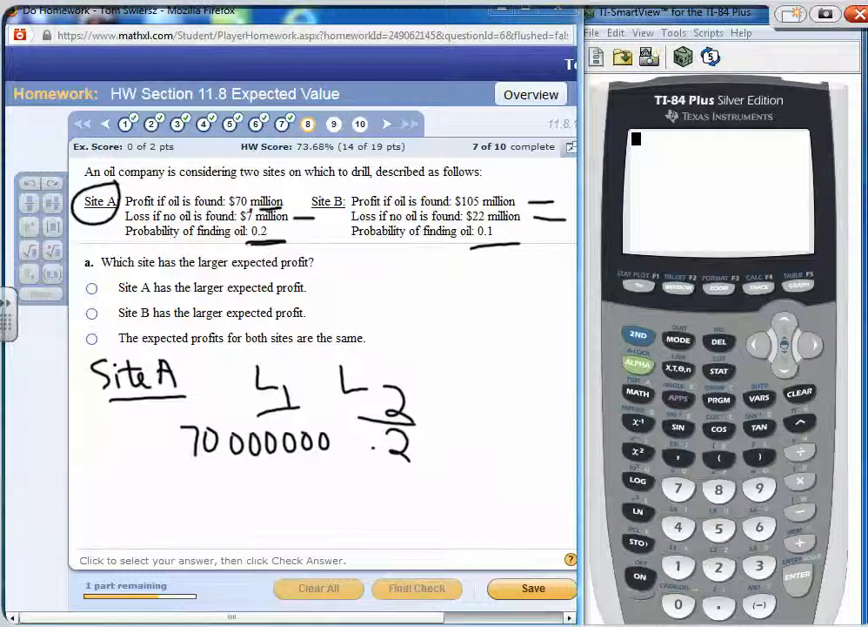
Handwrite -7000000 as the second value in the L1 column
mouse_move(207, 480)
mouse_down()
mouse_move(223, 479)
mouse_move(238, 501)
mouse_move(258, 480)
mouse_up()
mouse_move(278, 478)
mouse_down()
mouse_move(272, 493)
mouse_move(277, 478)
mouse_up()
drag(295, 478, 330, 480)
mouse_move(347, 478)
mouse_down()
mouse_move(342, 493)
mouse_move(347, 479)
mouse_up()
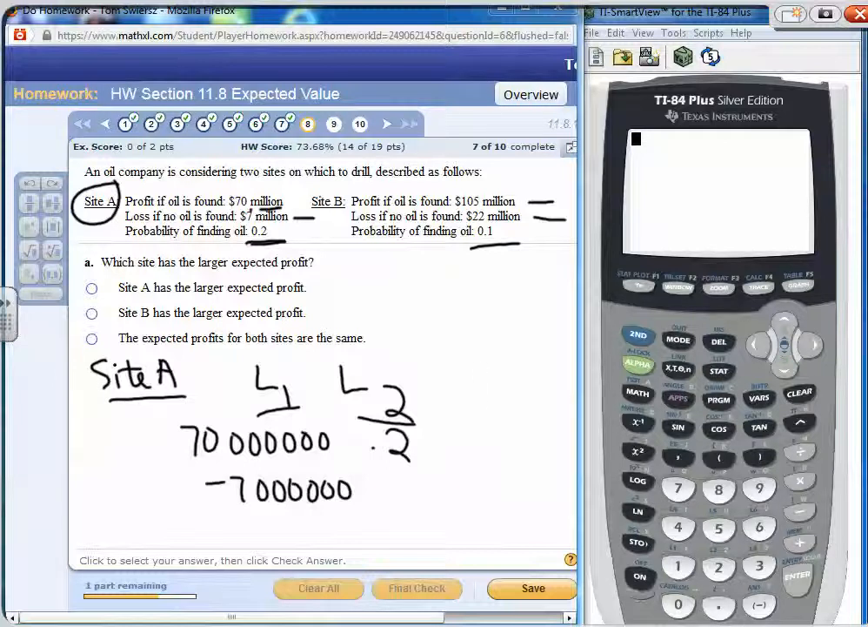
Handwrite the complement calculation 1 - .2 = .8 beside the table and add .8 as the second L2 value
mouse_move(479, 368)
mouse_down()
mouse_move(478, 403)
mouse_move(511, 388)
mouse_move(521, 402)
mouse_up()
mouse_move(530, 377)
mouse_down()
mouse_move(533, 402)
mouse_move(550, 406)
mouse_move(581, 388)
mouse_up()
drag(570, 398, 587, 402)
mouse_move(599, 373)
mouse_down()
mouse_move(592, 388)
mouse_move(598, 374)
mouse_up()
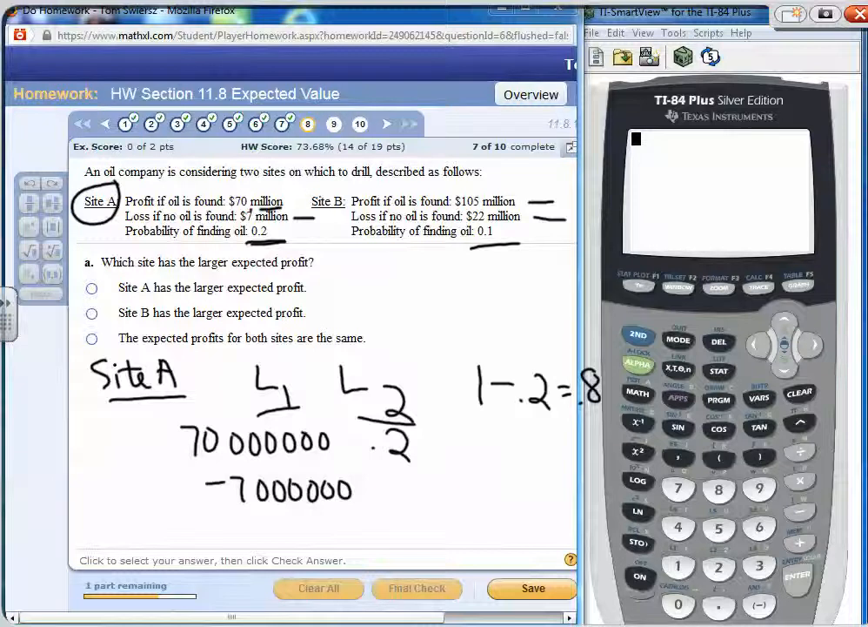
drag(414, 488, 411, 486)
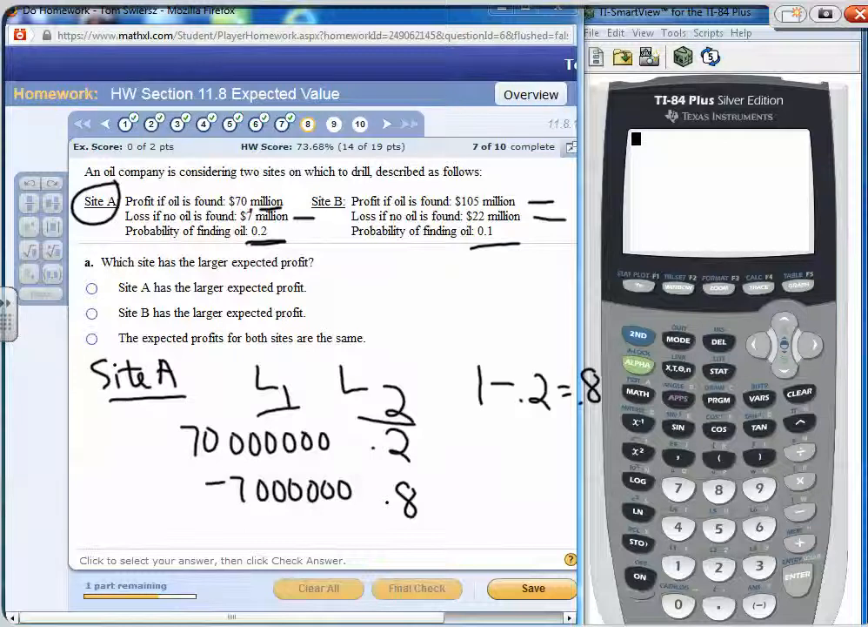
Leave ink mode to return to the TI-84 calculator and clear its home screen
right_click(719, 257)
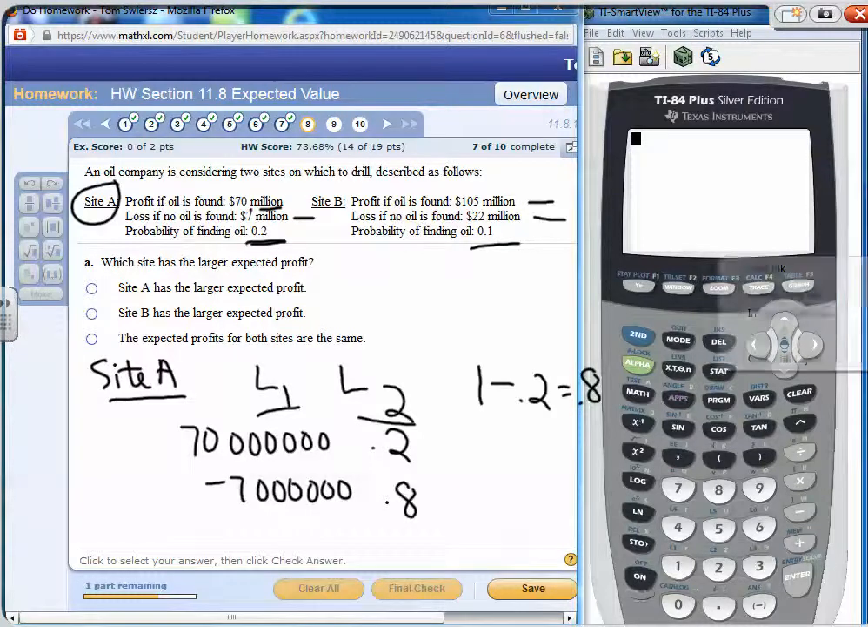
click(784, 357)
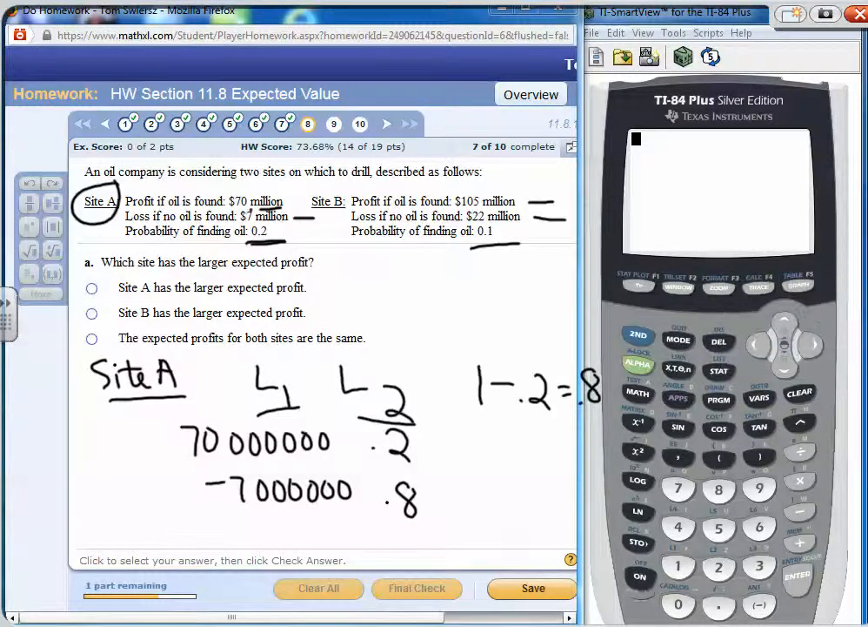
click(788, 577)
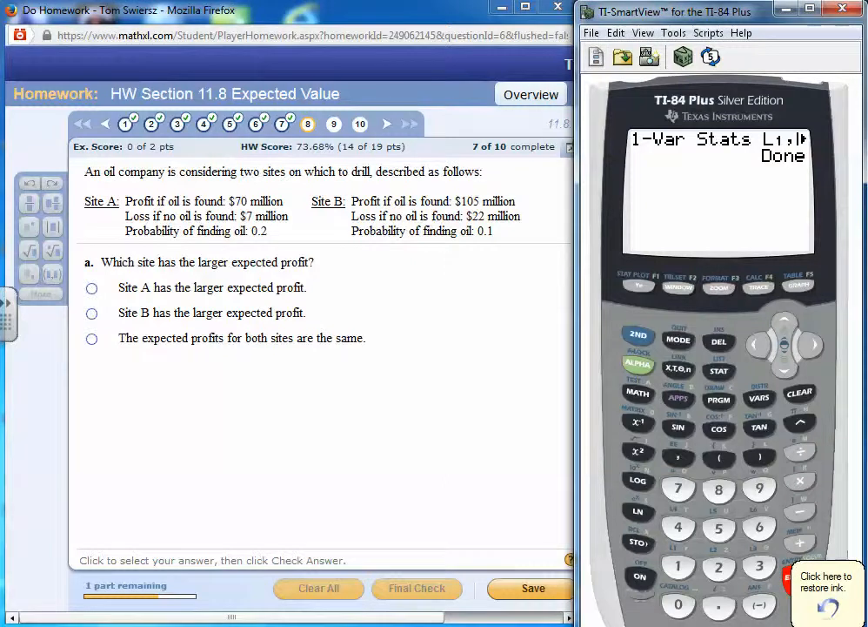
click(799, 393)
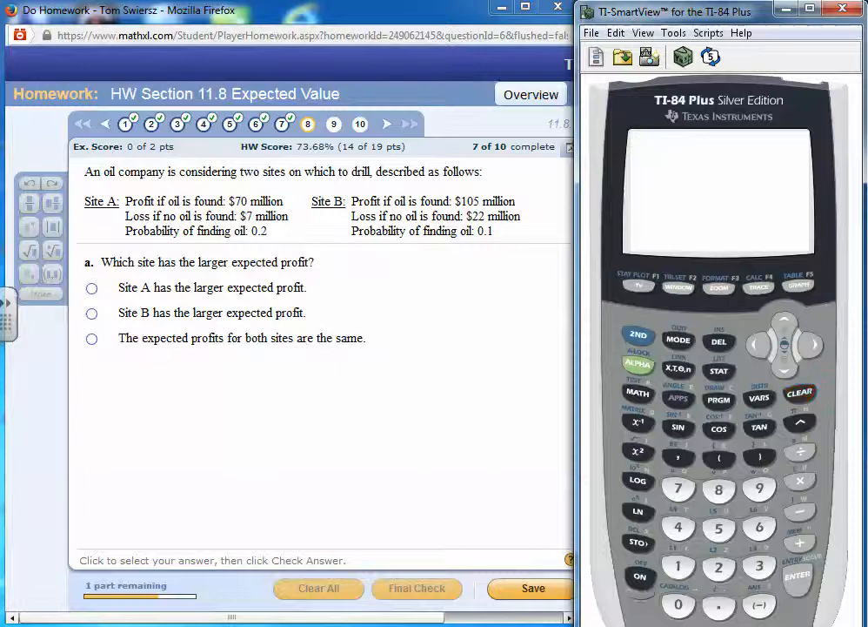
Calculate Site A's expected profit on the calculator as 70000000*.2+-7000000*.8
text(700000)
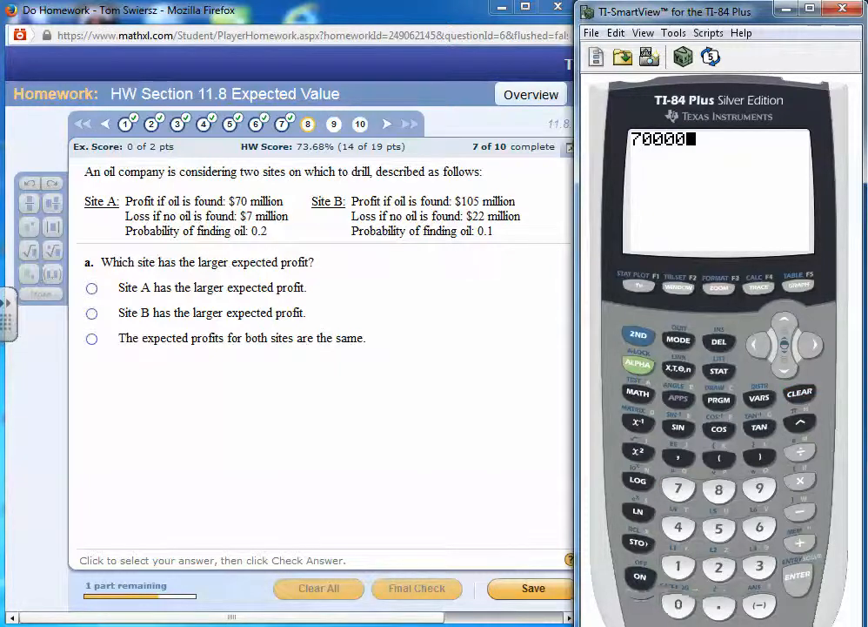
text(00)
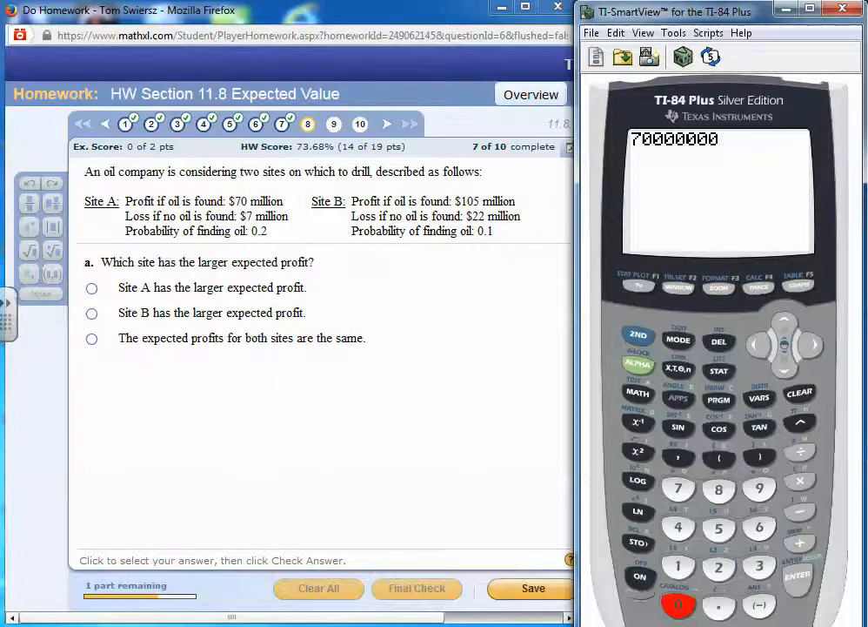
text(*.2)
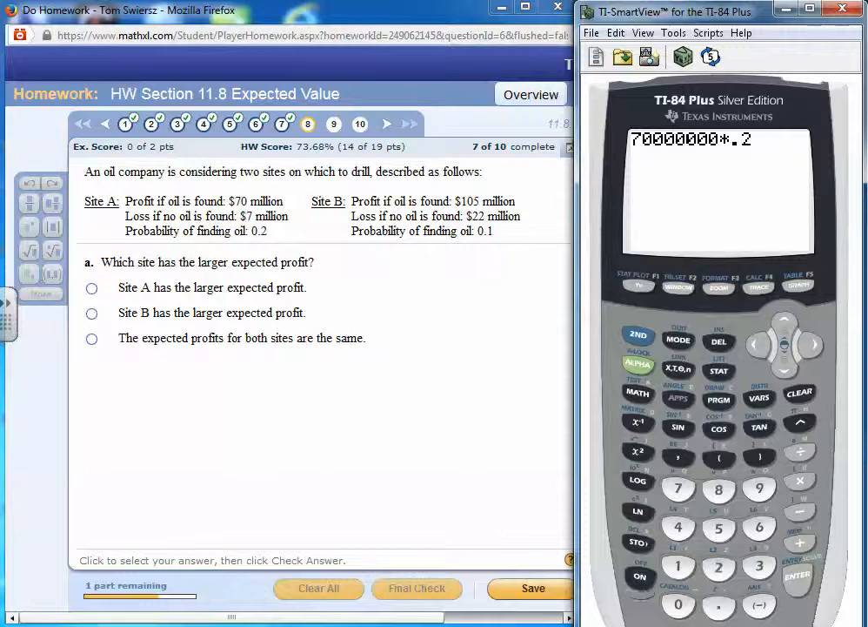
text(+-7)
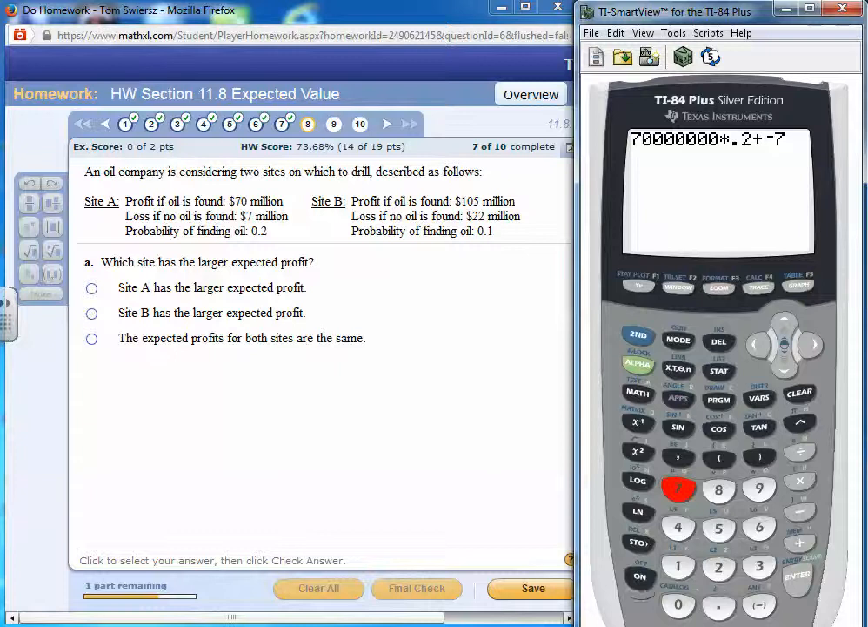
text(000)
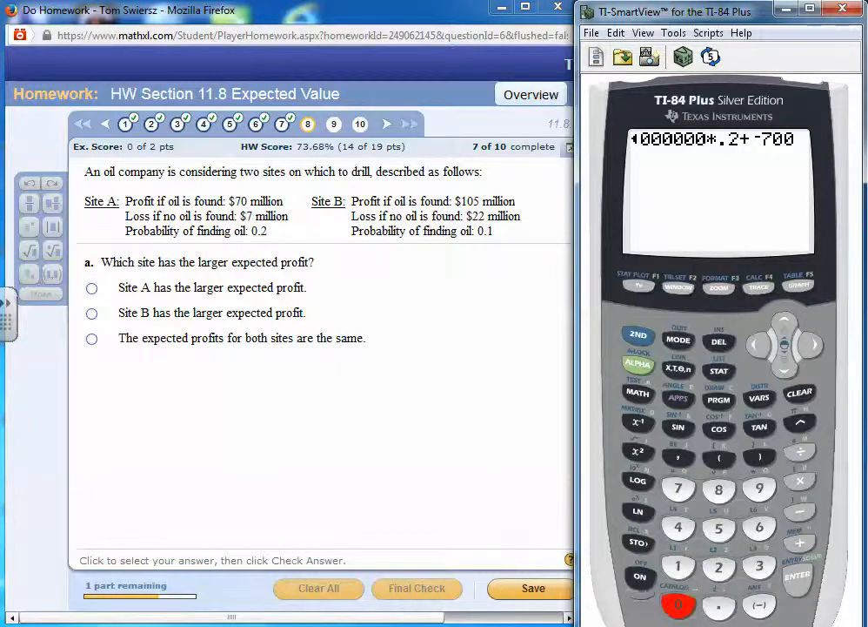
text(000)
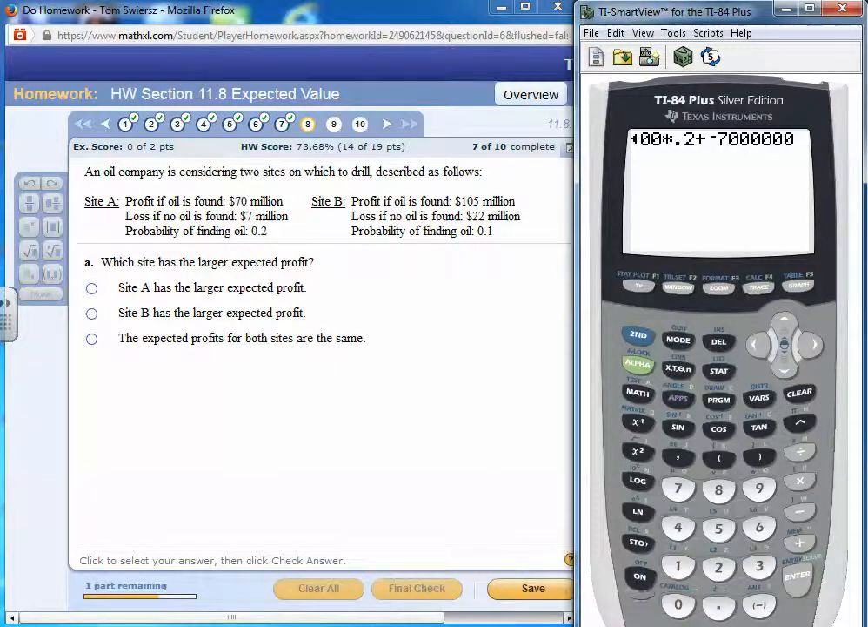
text(*)
text(.8)
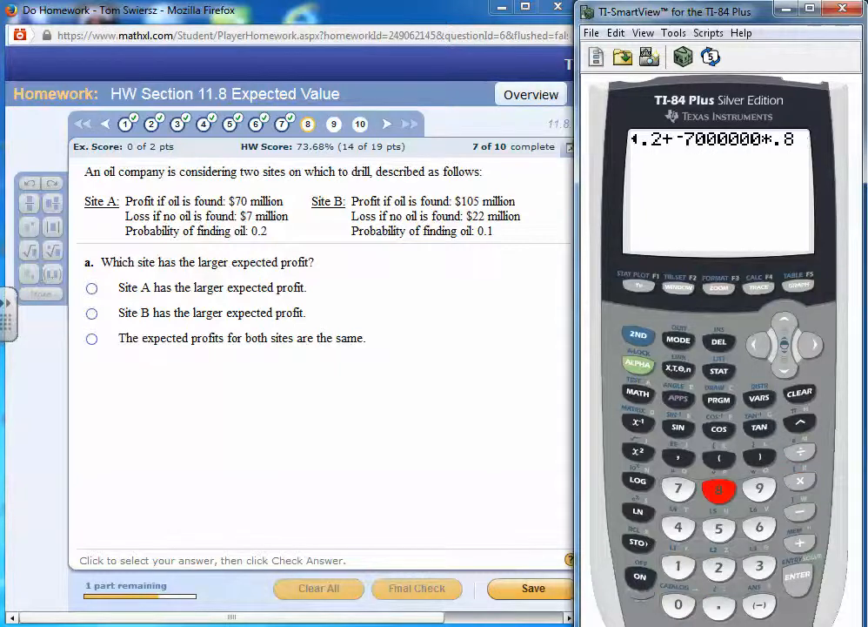
key(Return)
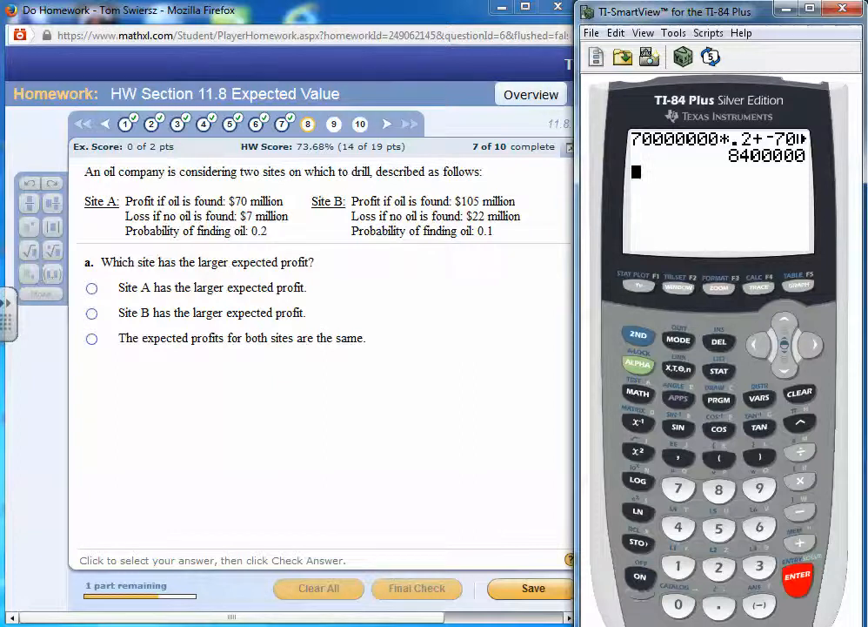
Open the calculator's statistics list editor and clear the old data from lists L2 and L1
click(718, 371)
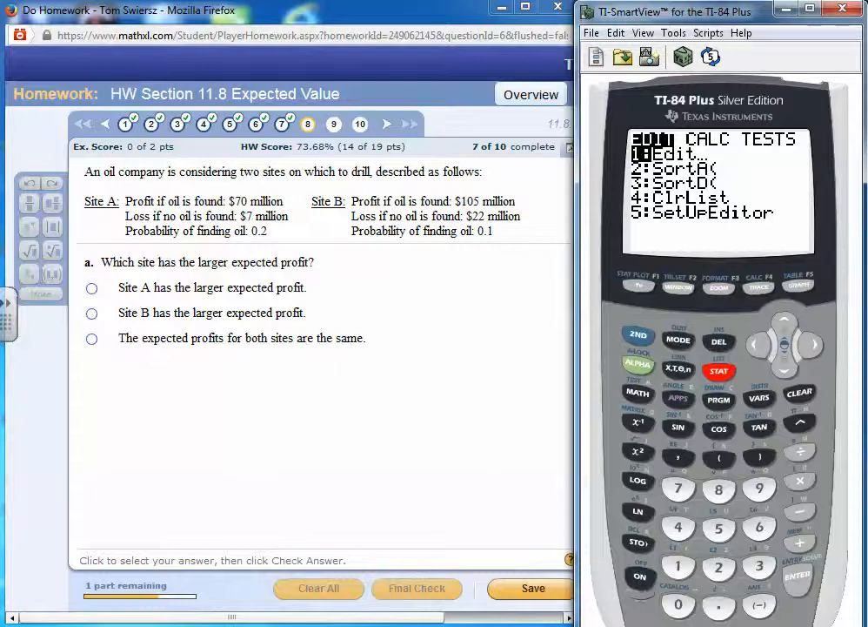
click(797, 575)
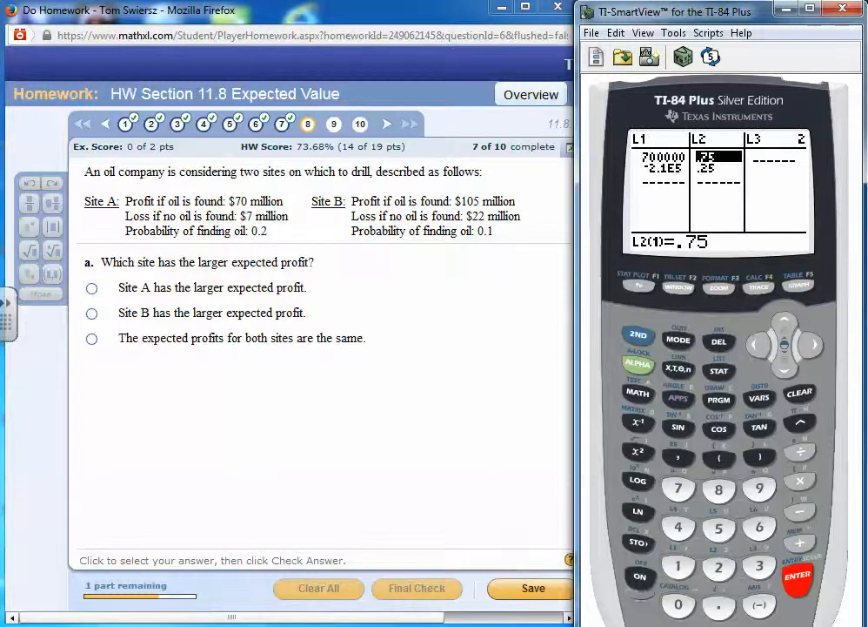
click(797, 575)
click(784, 323)
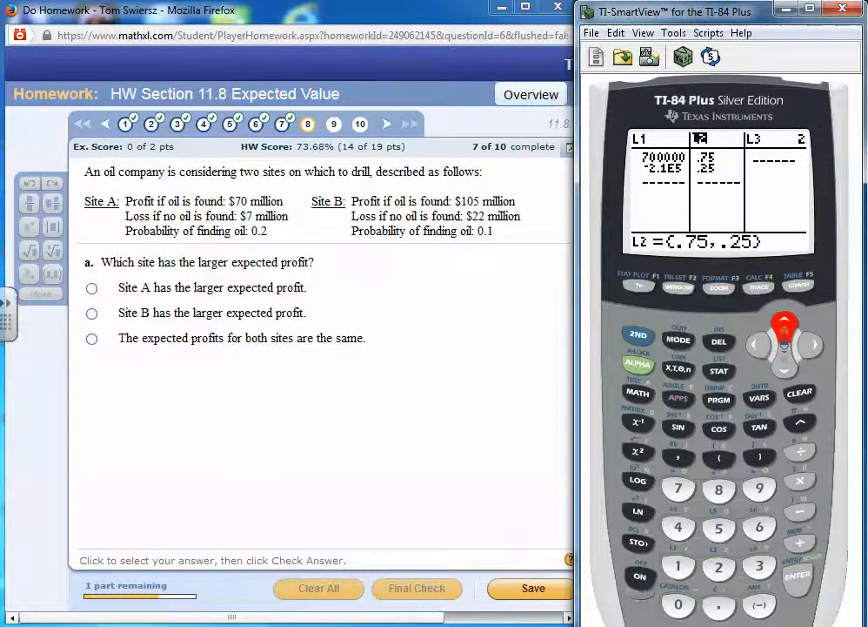
click(800, 393)
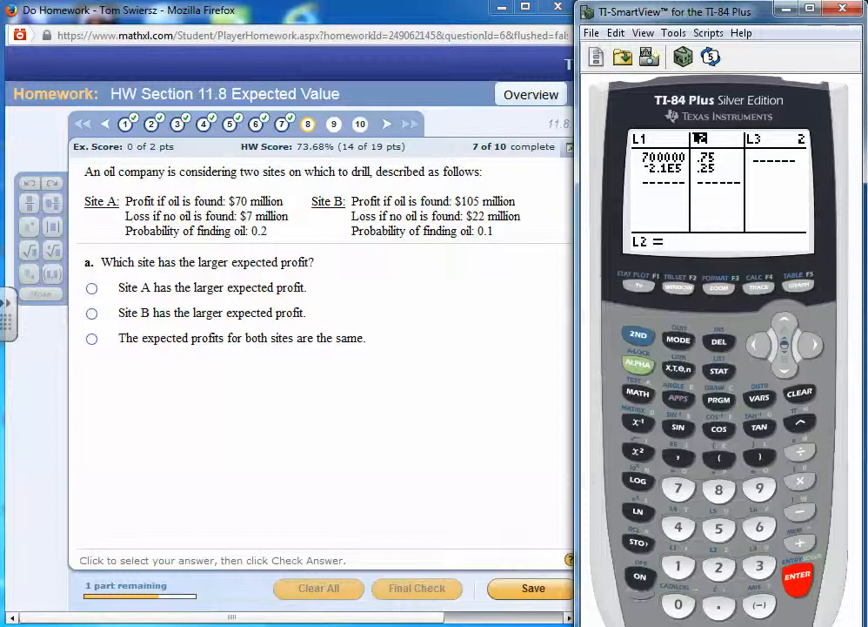
click(797, 575)
click(755, 344)
click(785, 324)
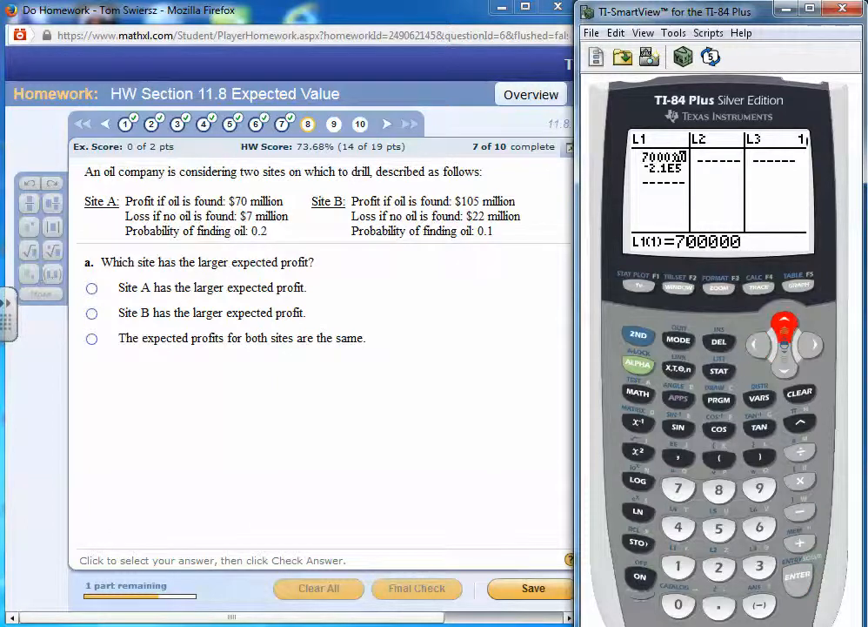
click(799, 393)
click(797, 575)
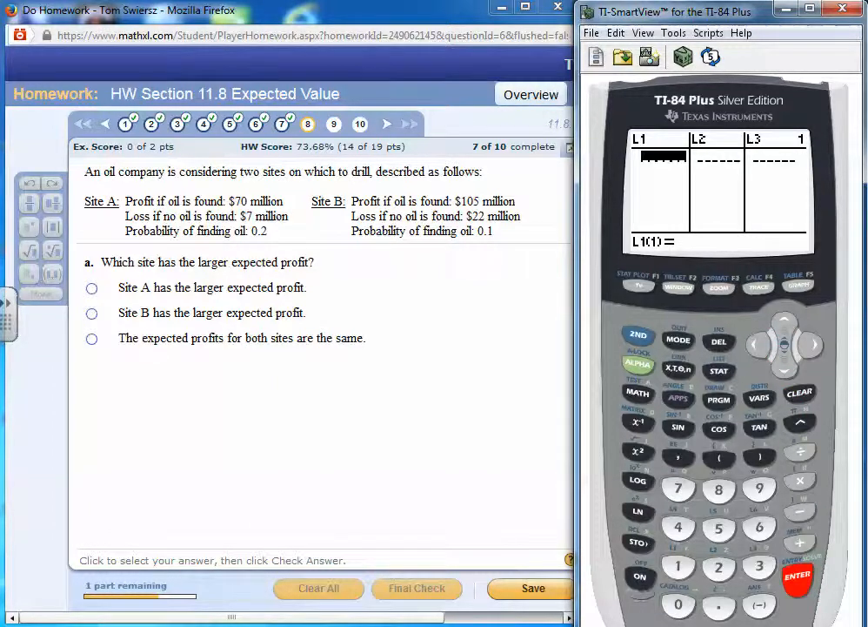
Enter 70000000 as the first value in list L1
click(679, 488)
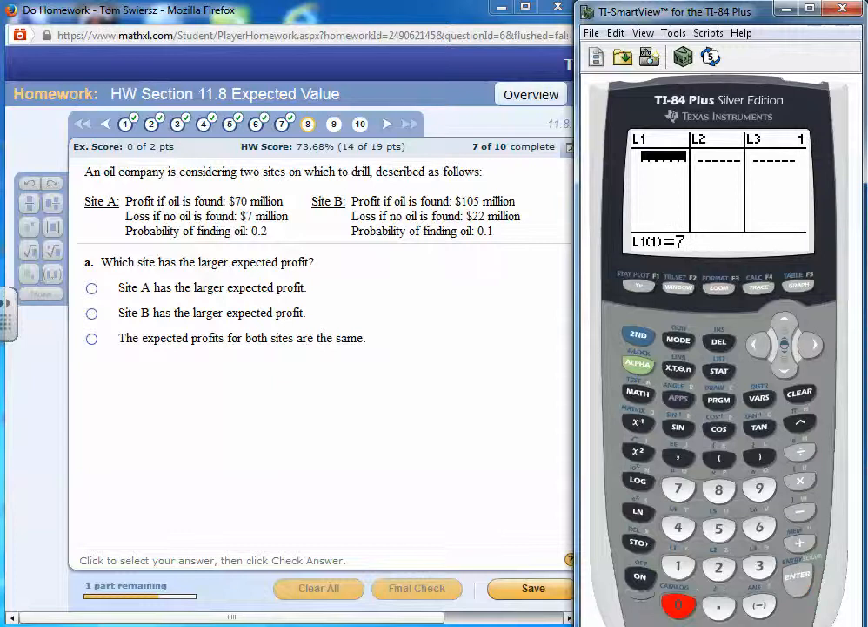
click(678, 604)
click(679, 604)
click(679, 604)
click(678, 604)
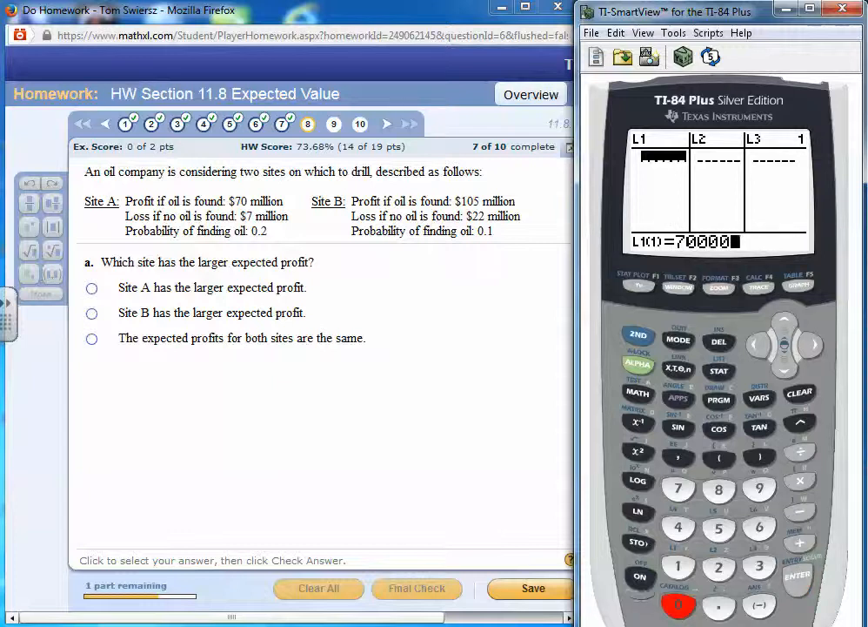
click(678, 604)
click(679, 604)
click(679, 604)
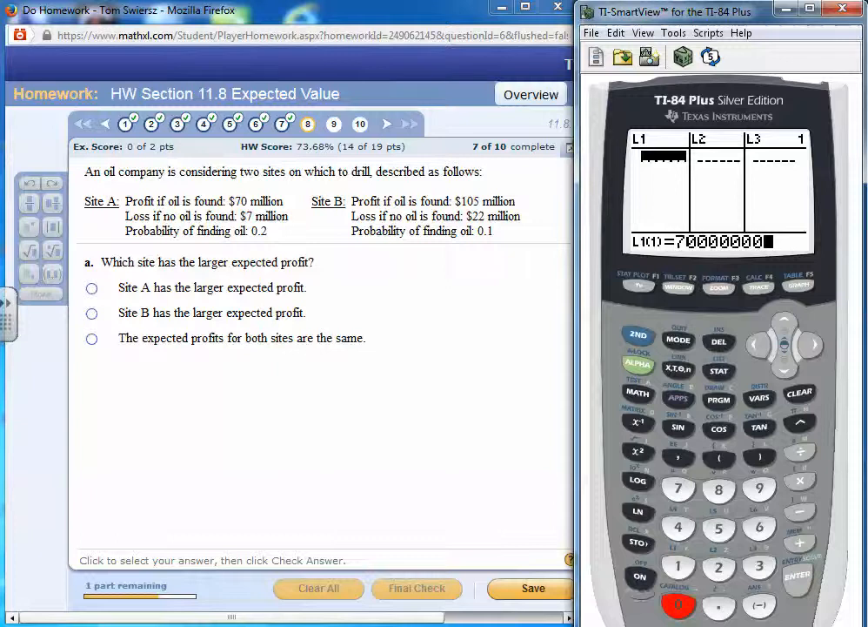
click(797, 575)
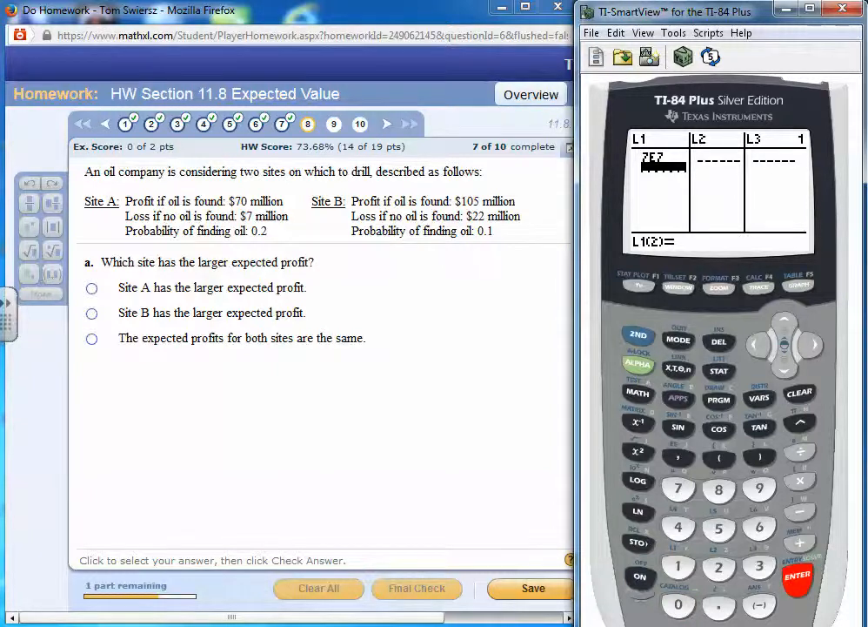
Enter -7000000 as the second value in list L1
click(759, 604)
text(70)
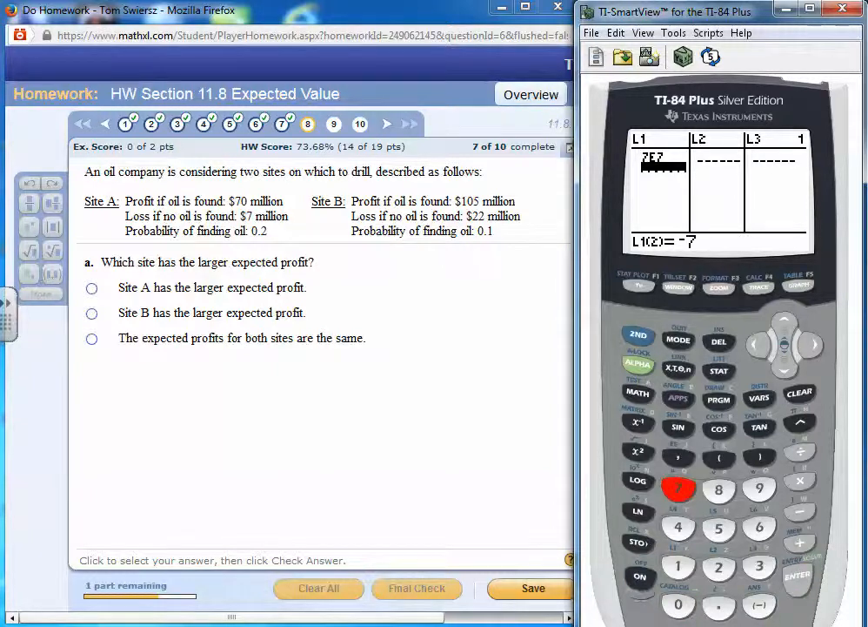
text(000)
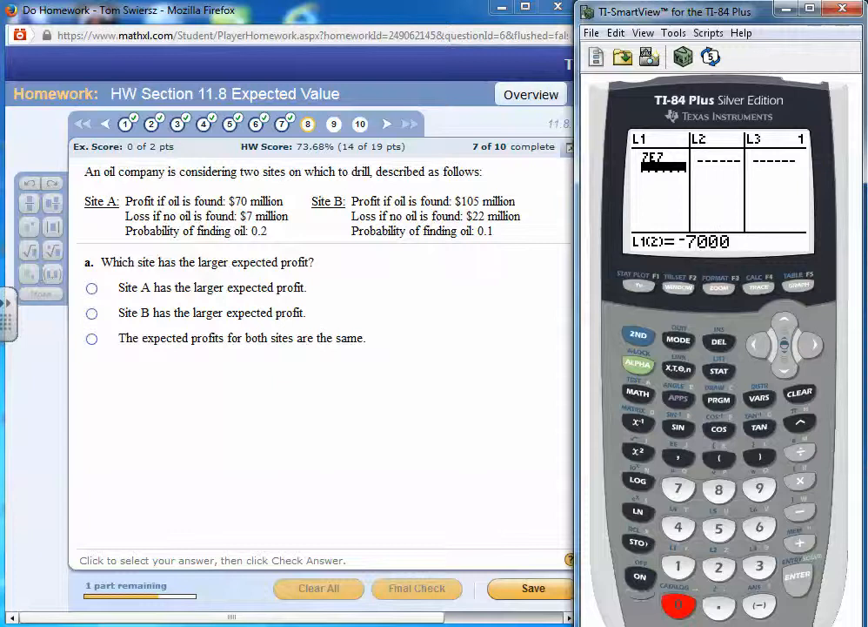
text(00)
key(Return)
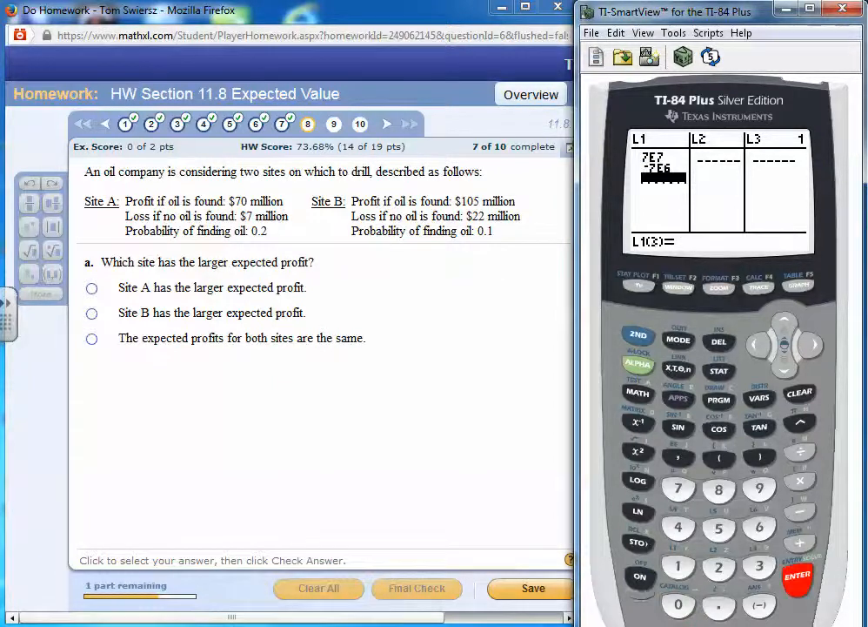
Enter Site A's probabilities in list L2 as .2 and 1-.2
key(Right)
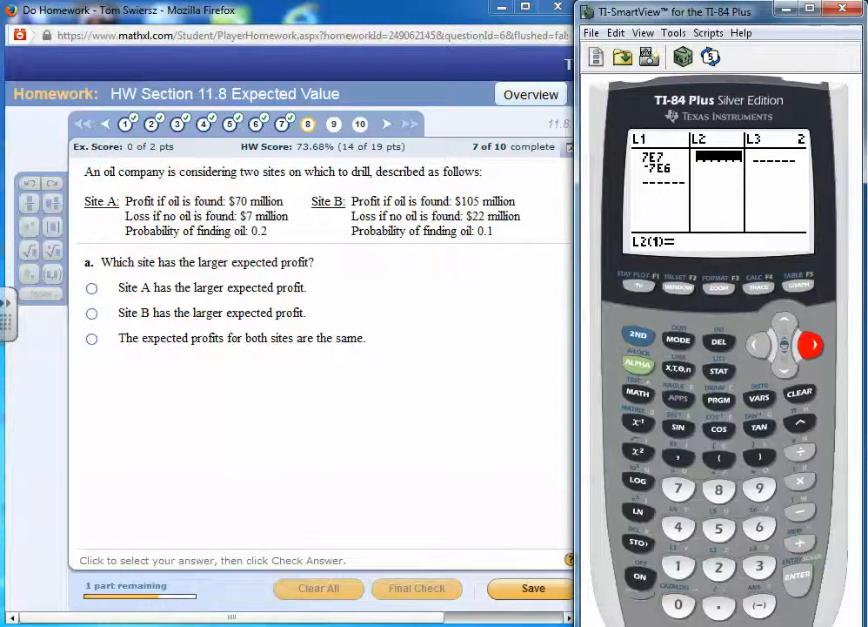
text(.2)
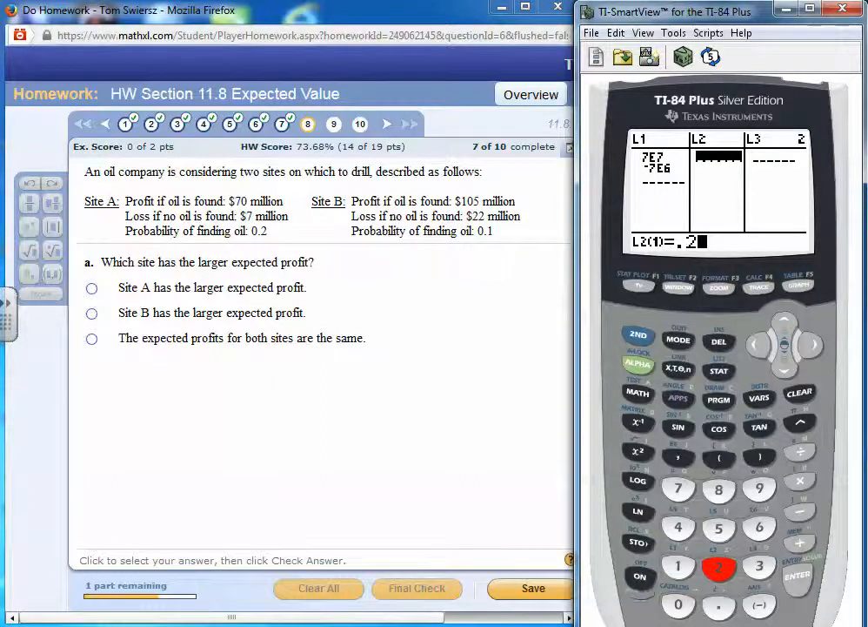
key(Return)
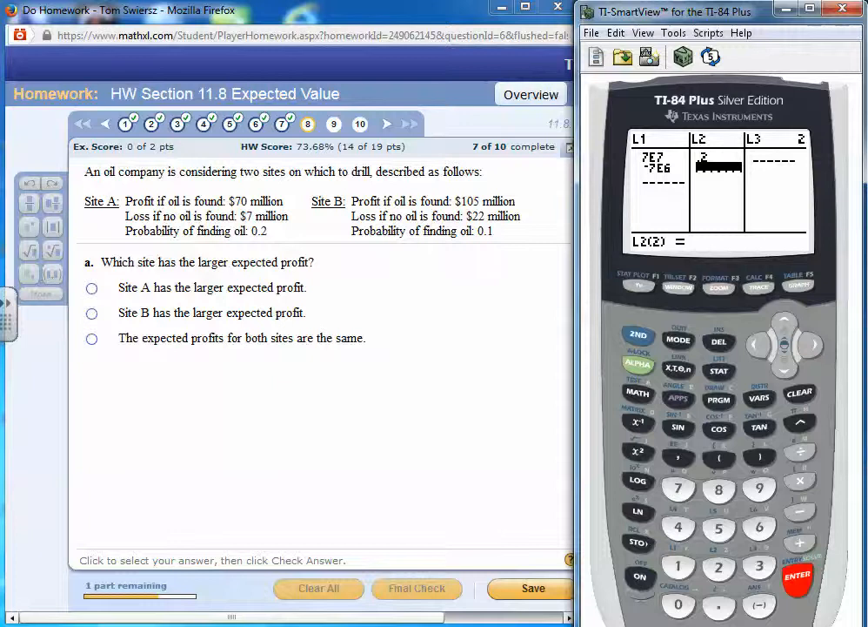
text(1)
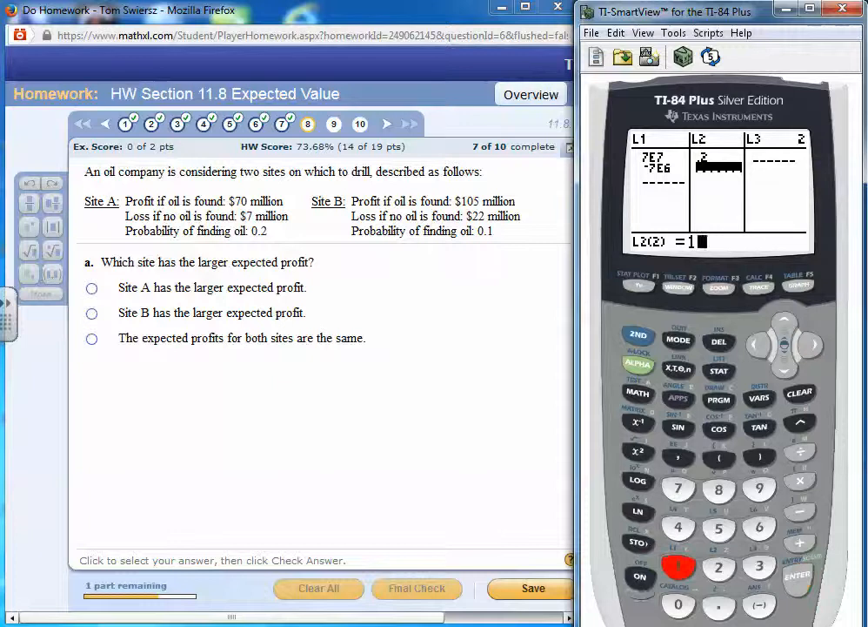
text(-)
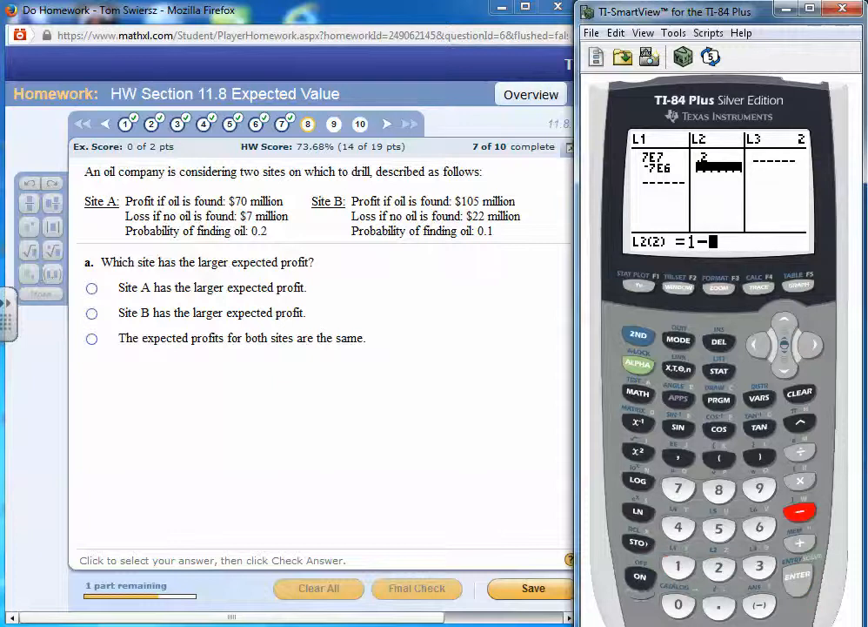
text(.2)
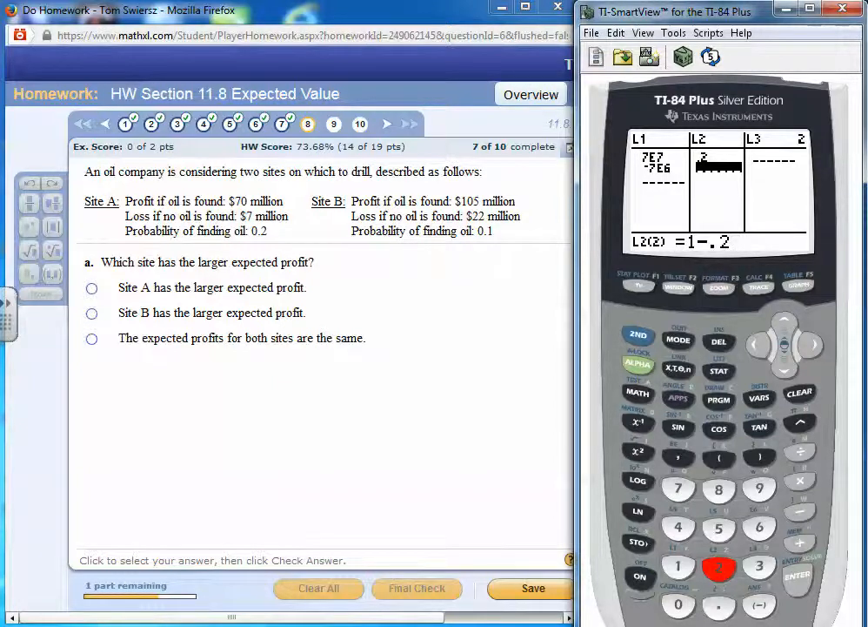
key(Return)
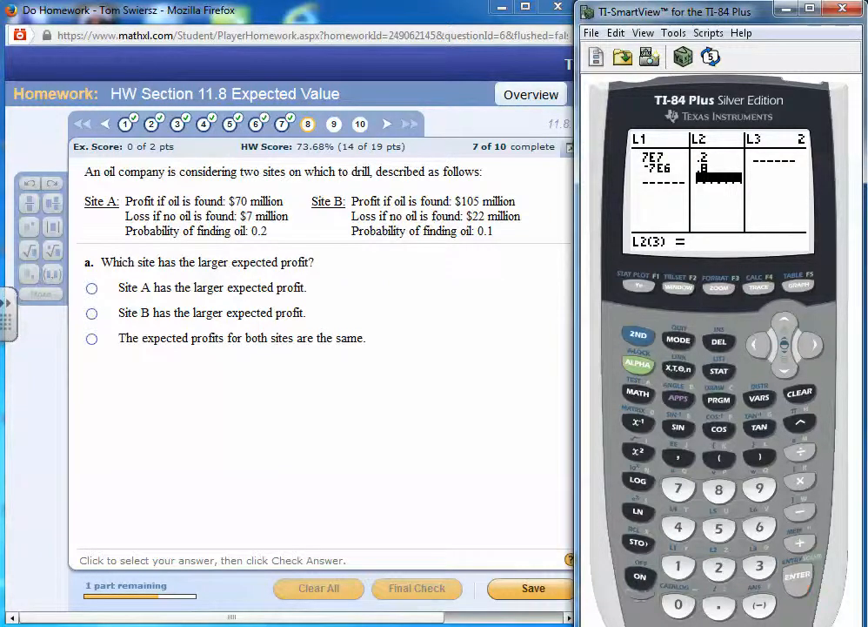
Calculate Site A's one-variable statistics with 1-Var Stats L1,L2, using L1 as the outcomes and L2 as the probabilities
click(719, 371)
key(Right)
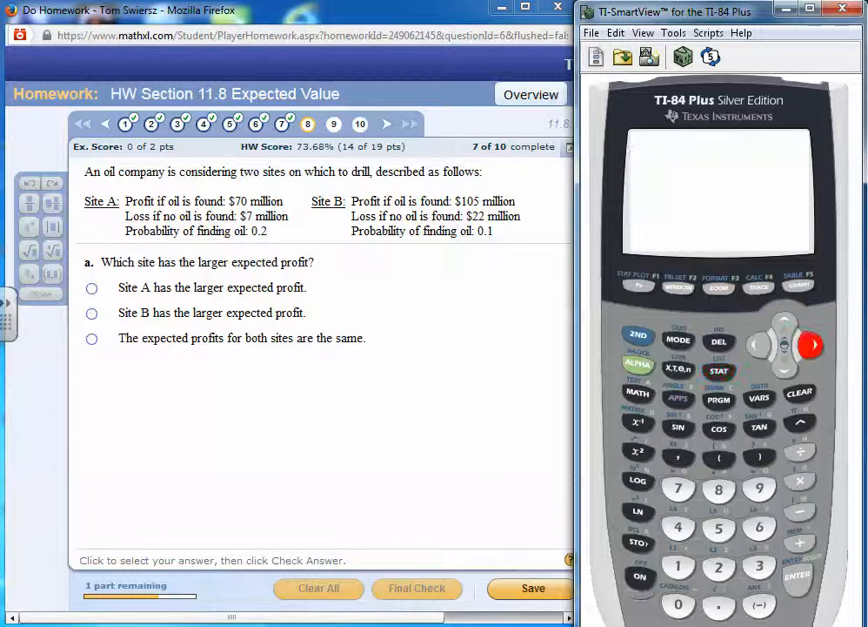
key(Return)
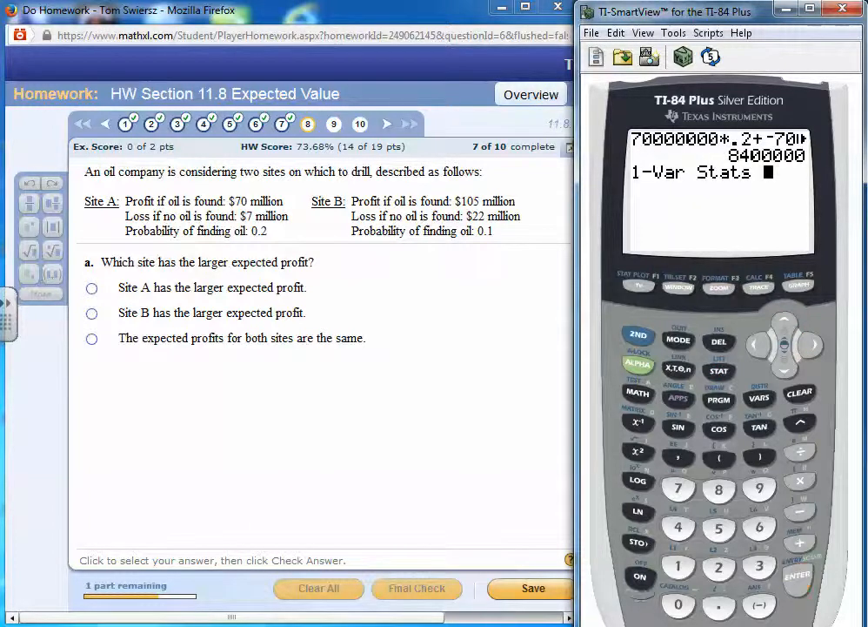
click(638, 335)
click(678, 567)
click(679, 457)
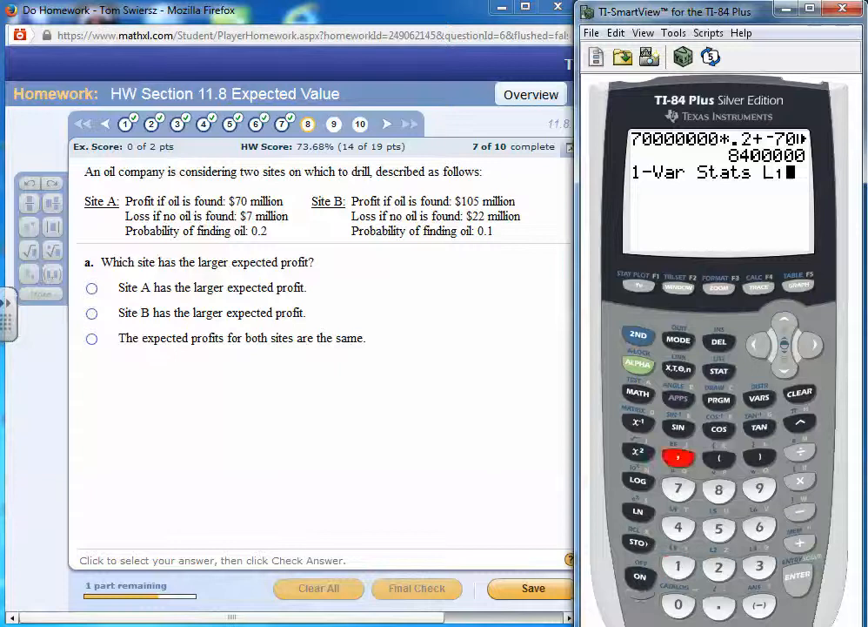
click(638, 335)
click(719, 566)
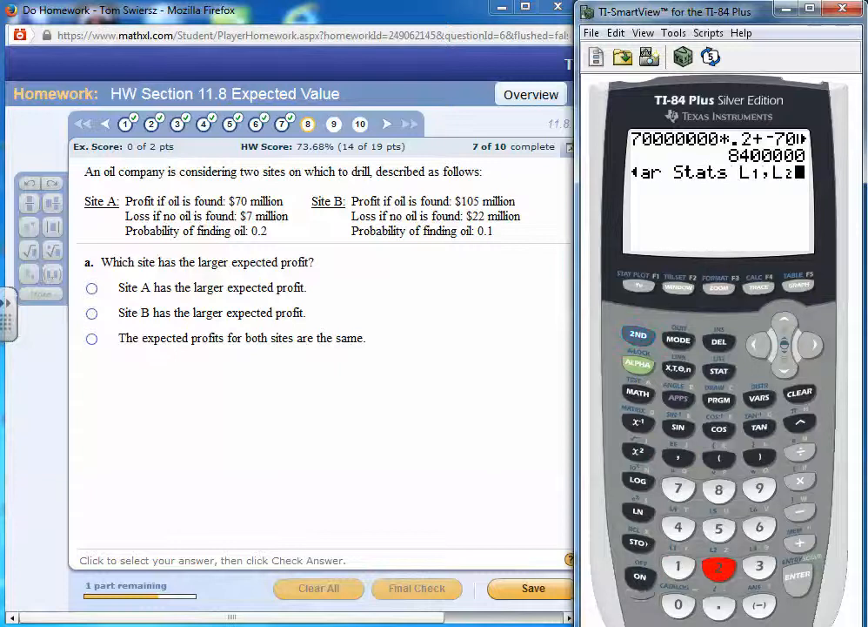
click(798, 574)
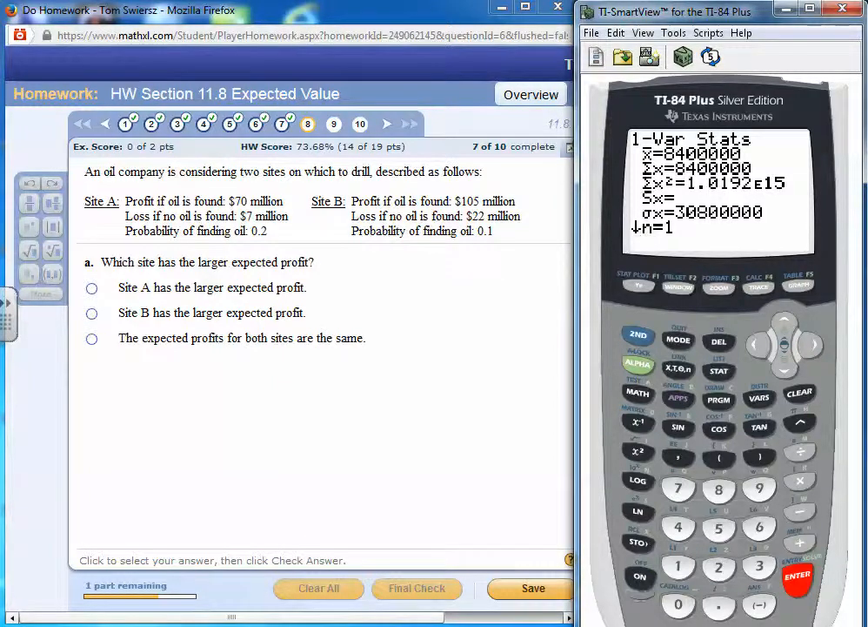
Clear the calculator's home screen, reopen the statistics list editor and empty list L2
click(718, 371)
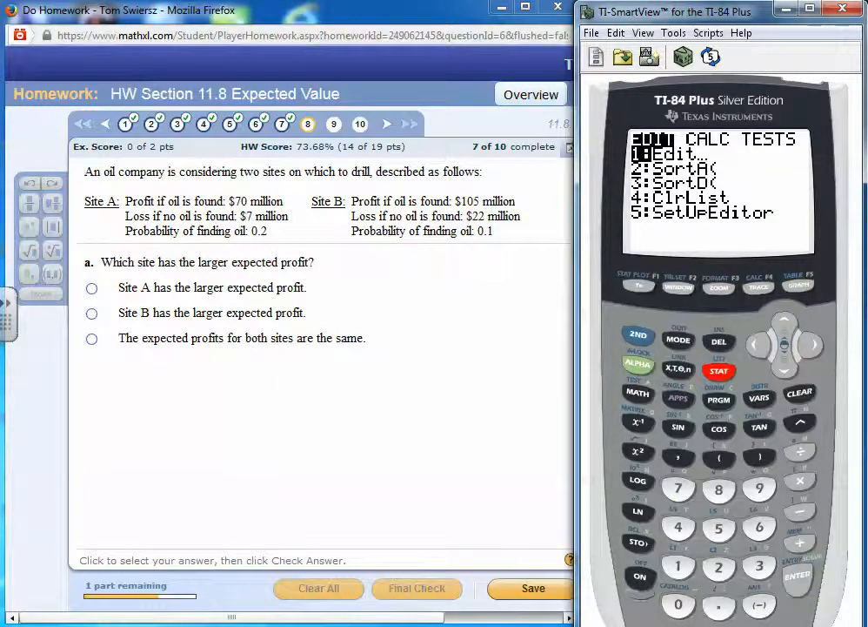
click(799, 393)
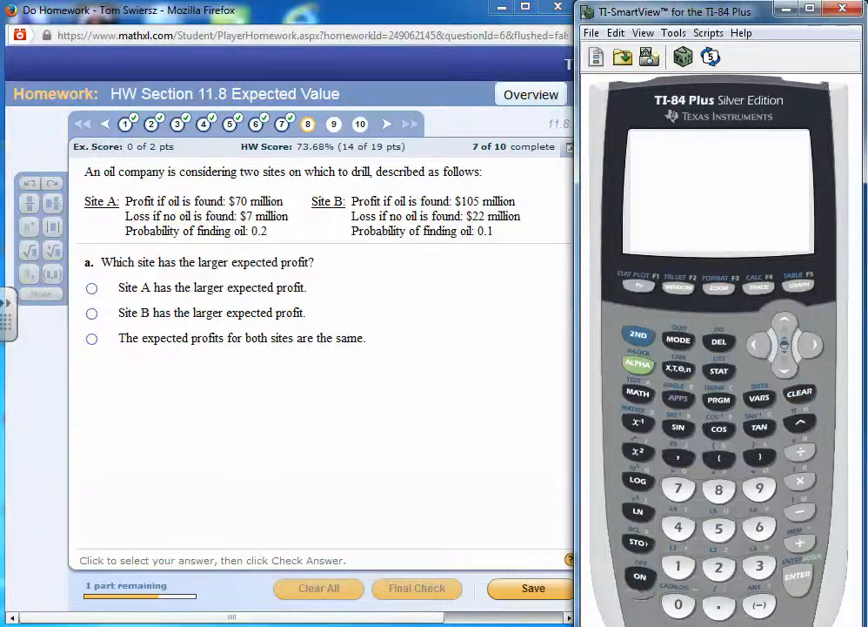
click(718, 372)
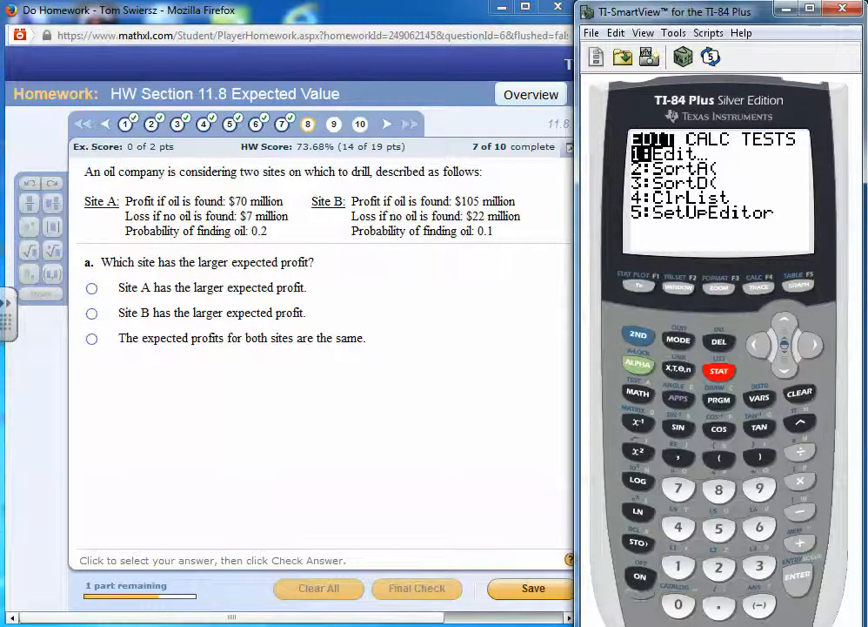
key(Return)
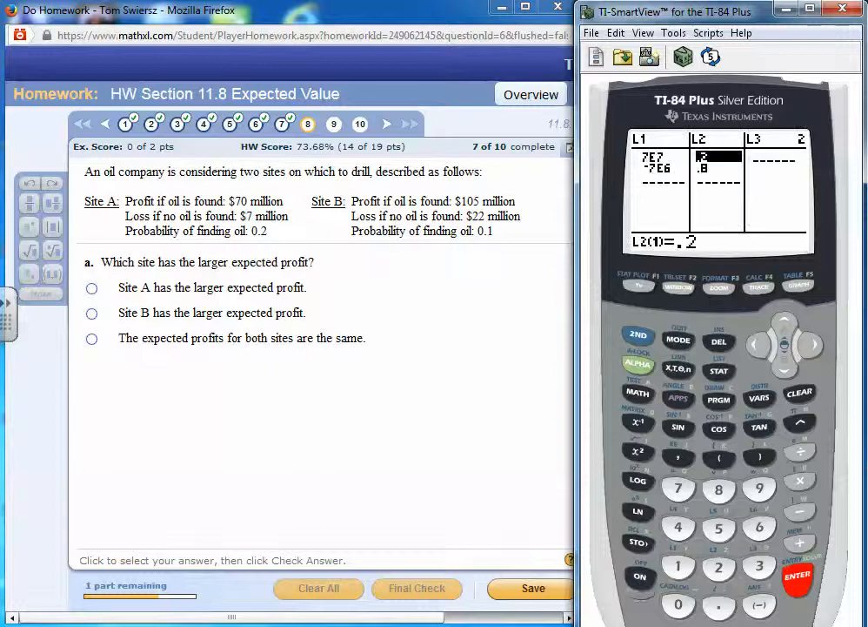
key(Up)
key(Return)
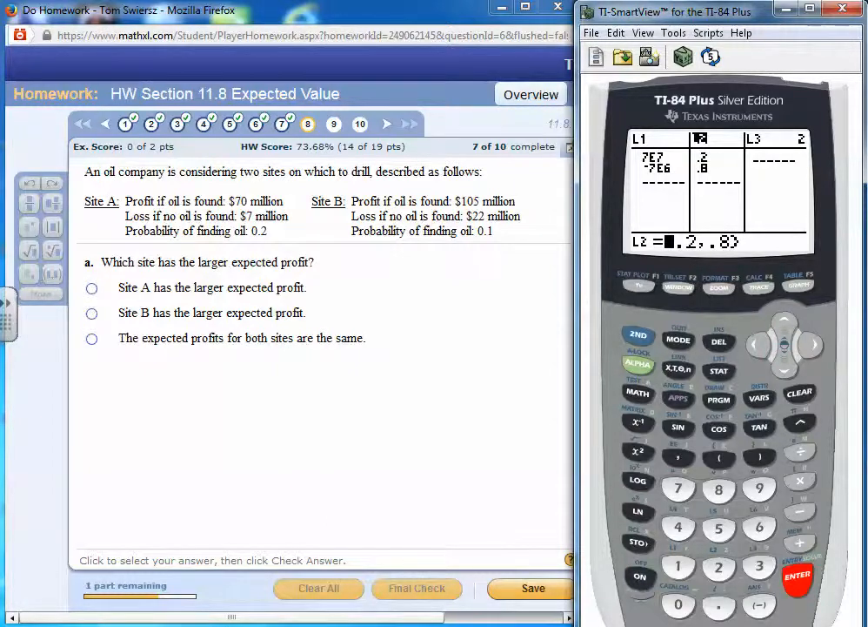
key(Escape)
key(Return)
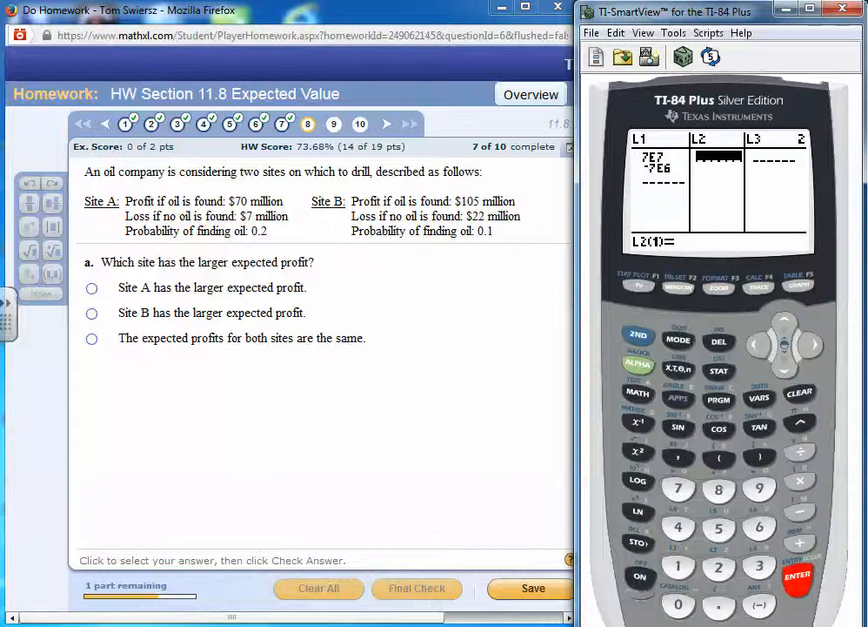
Clear Site A's profit and loss values from list L1
key(Left)
key(Up)
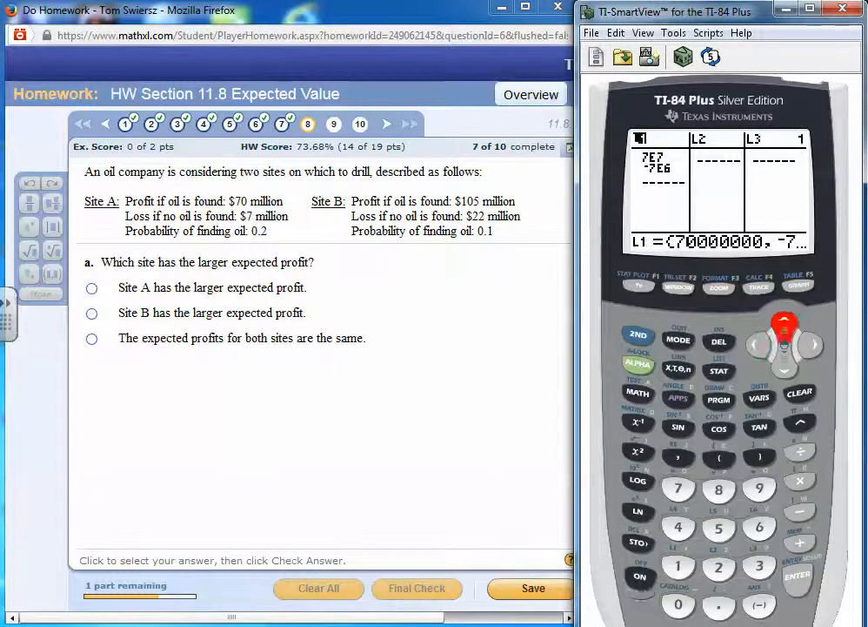
key(Return)
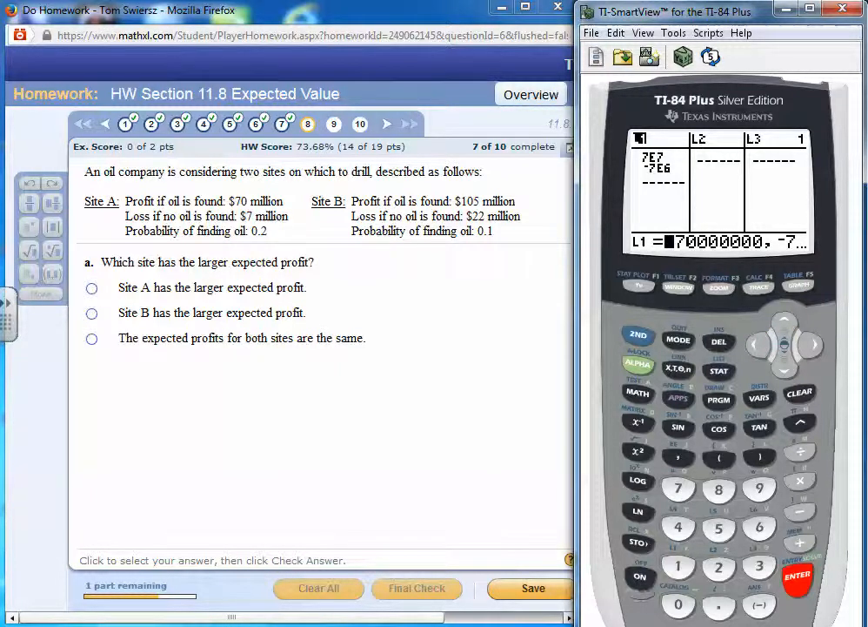
key(Escape)
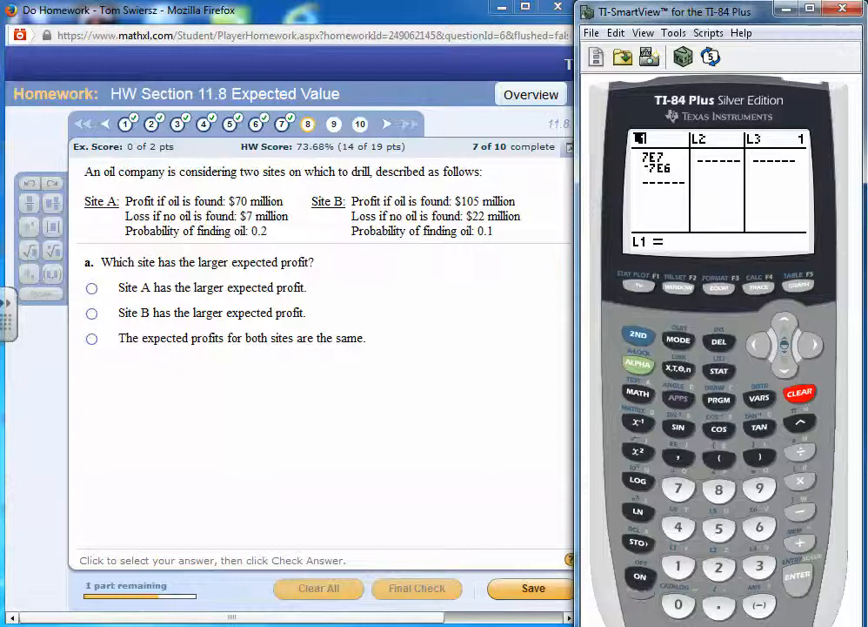
key(Return)
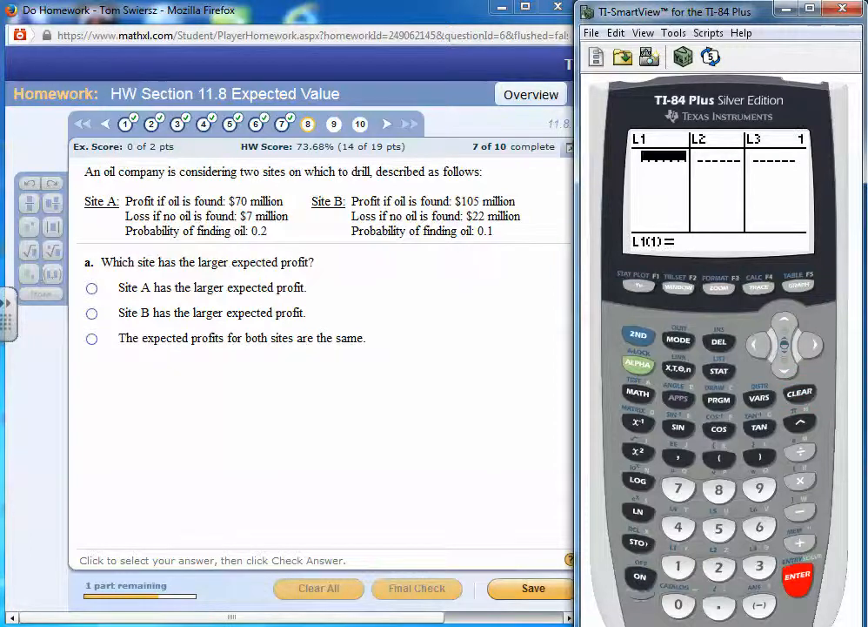
Enter Site B's profit, 105000000, as the first value in list L1
text(10)
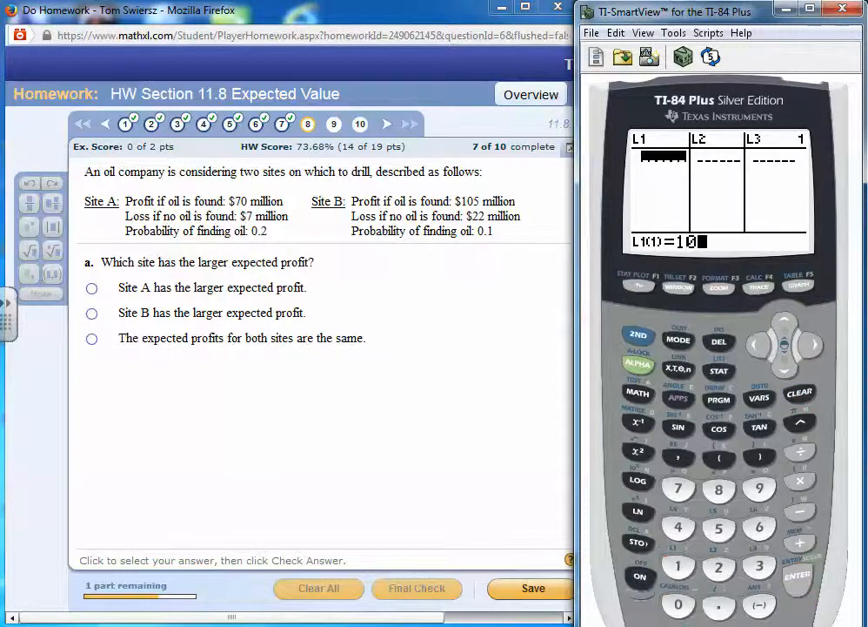
text(50)
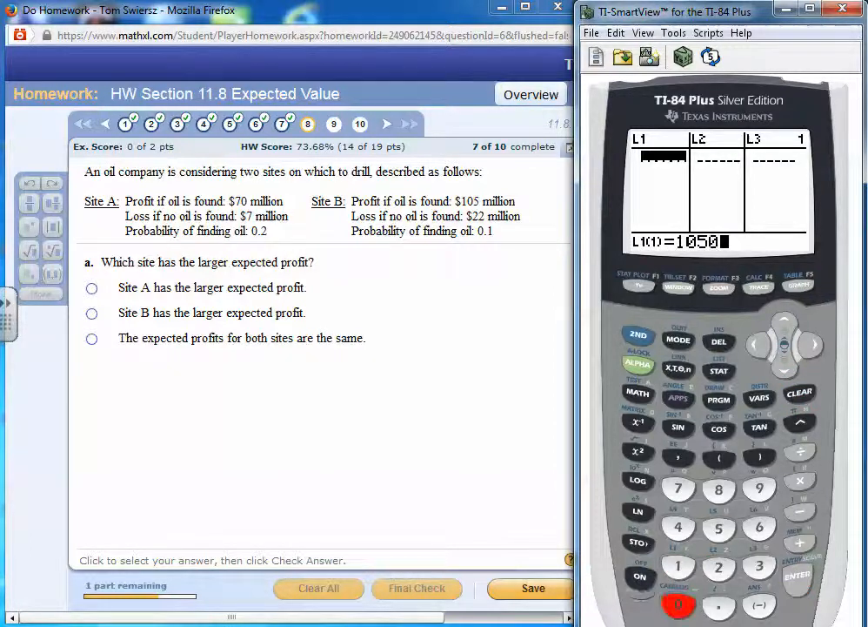
text(0000)
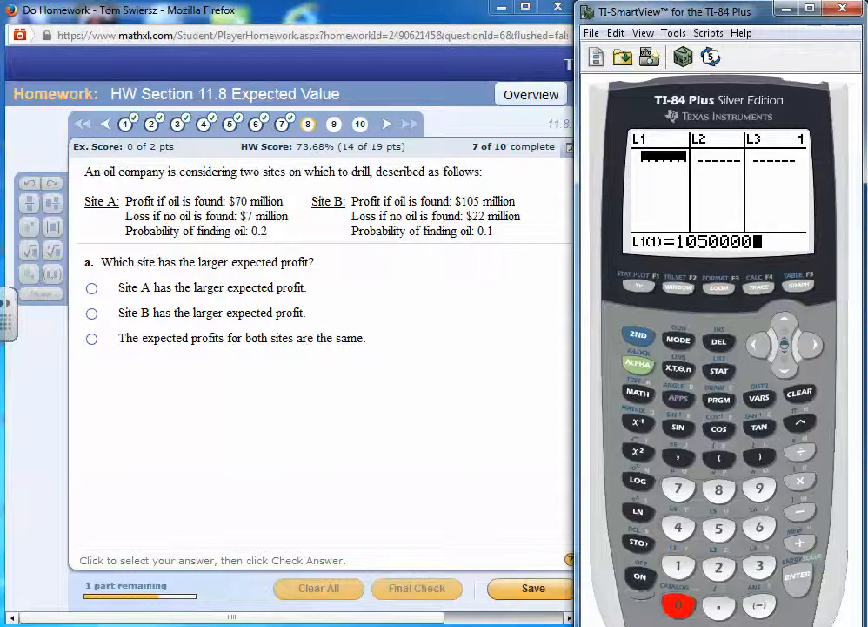
text(0)
key(Return)
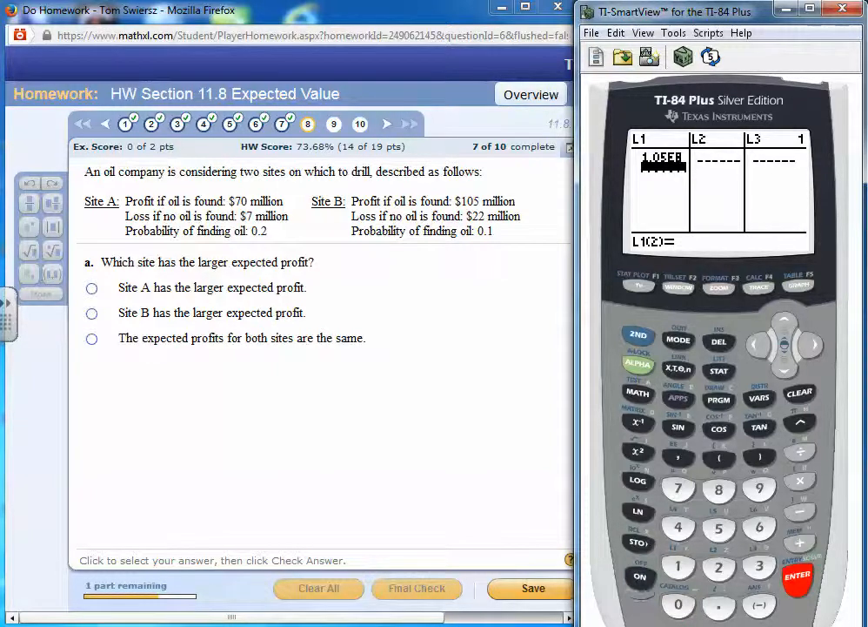
Enter Site B's loss, -22000000, as the second value in list L1
text(-2)
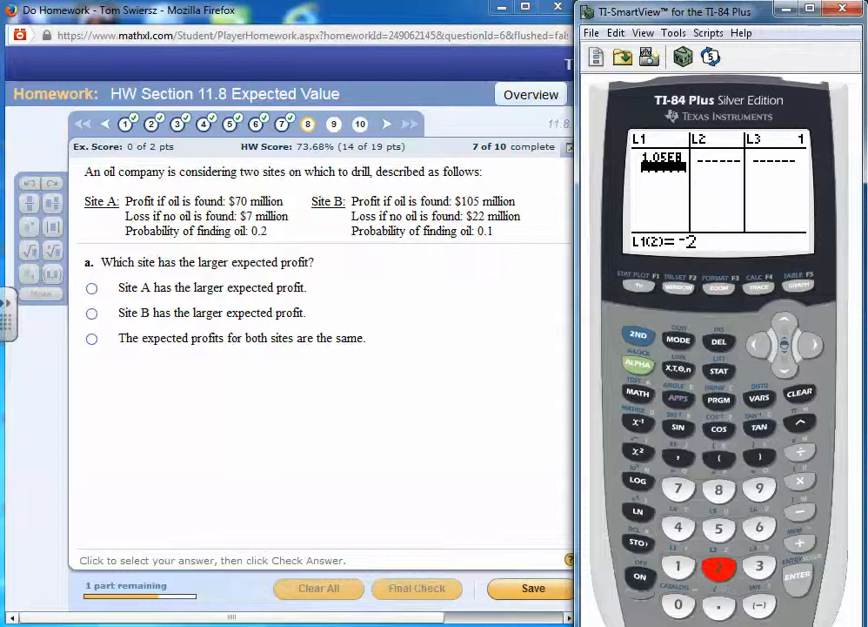
text(2)
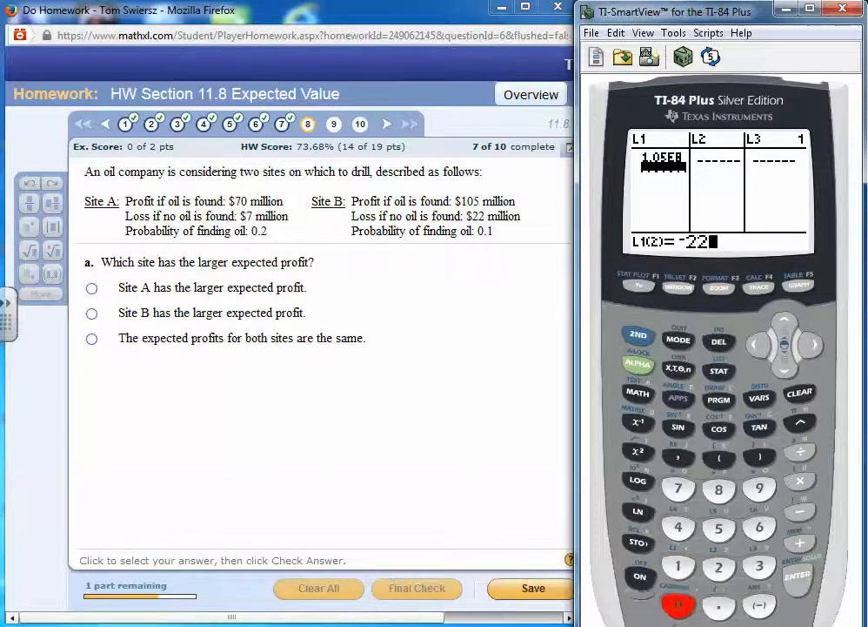
text(000000)
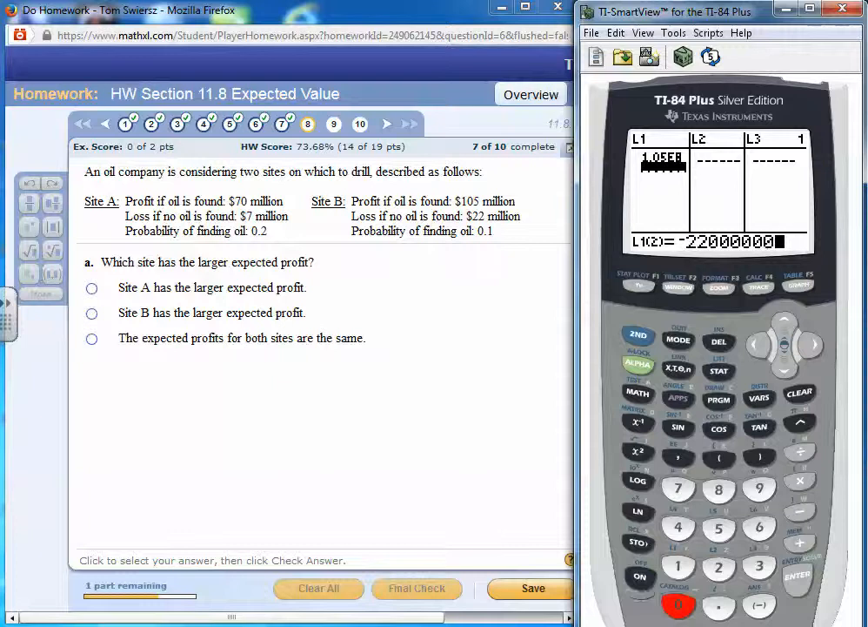
key(Return)
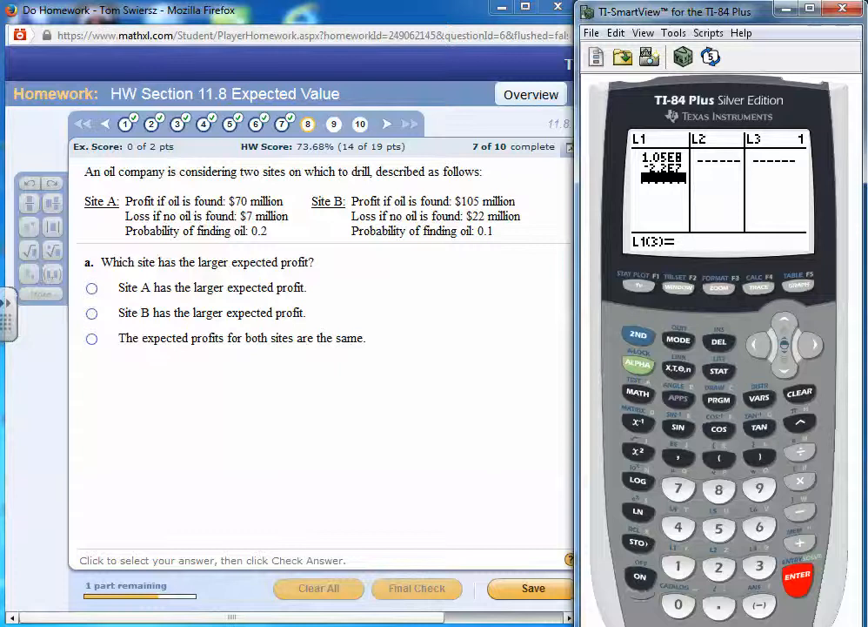
Enter Site B's probabilities in list L2: .1 for finding oil and 1-.1 for not finding it
key(Right)
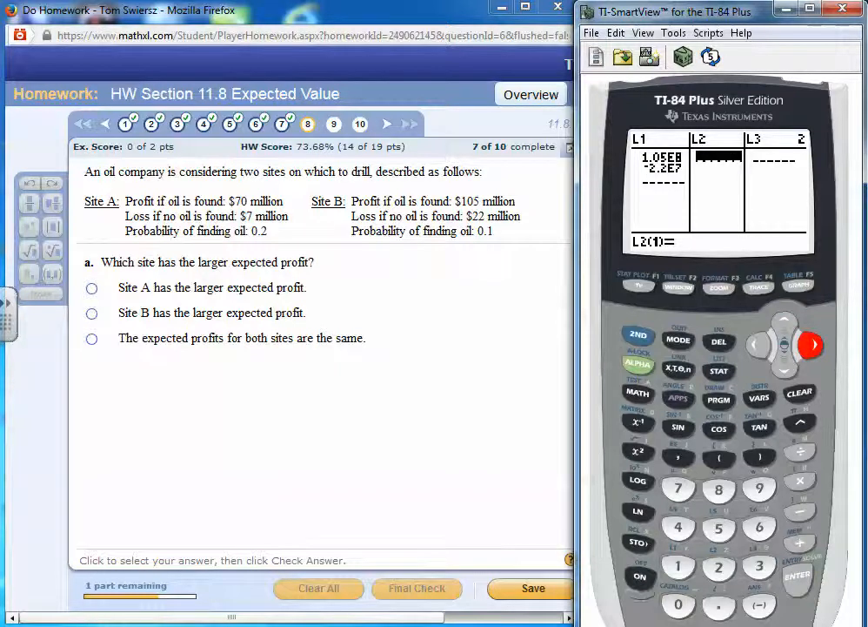
text(.1)
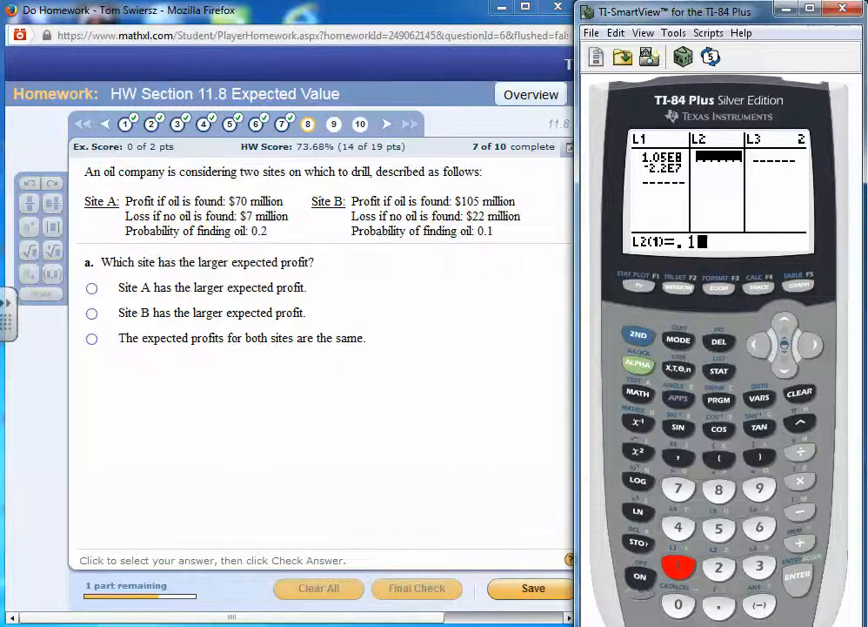
key(Return)
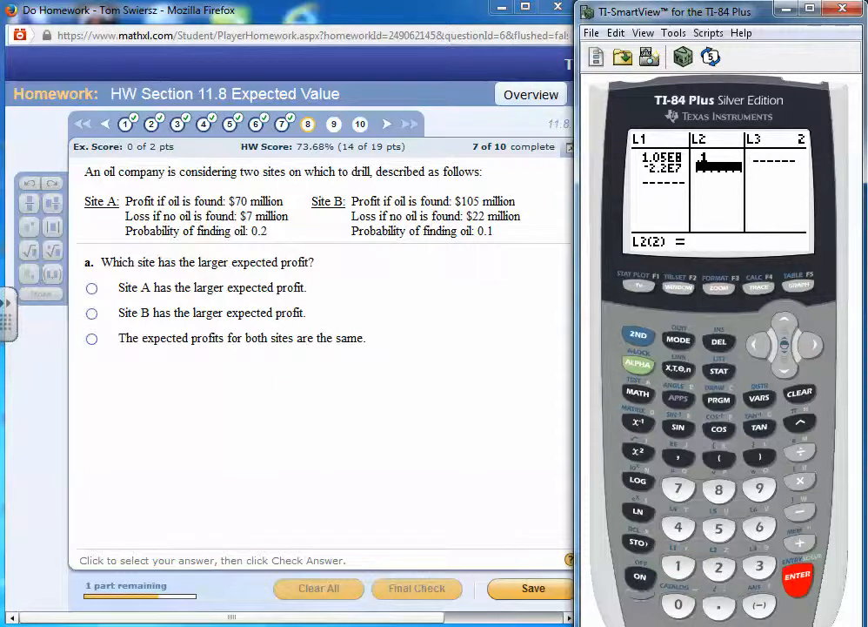
text(1-)
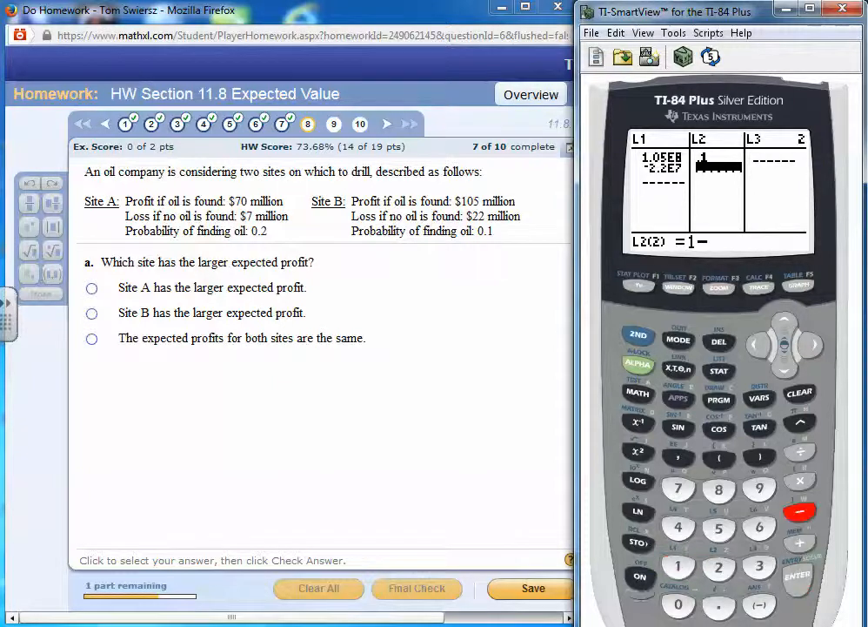
text(.)
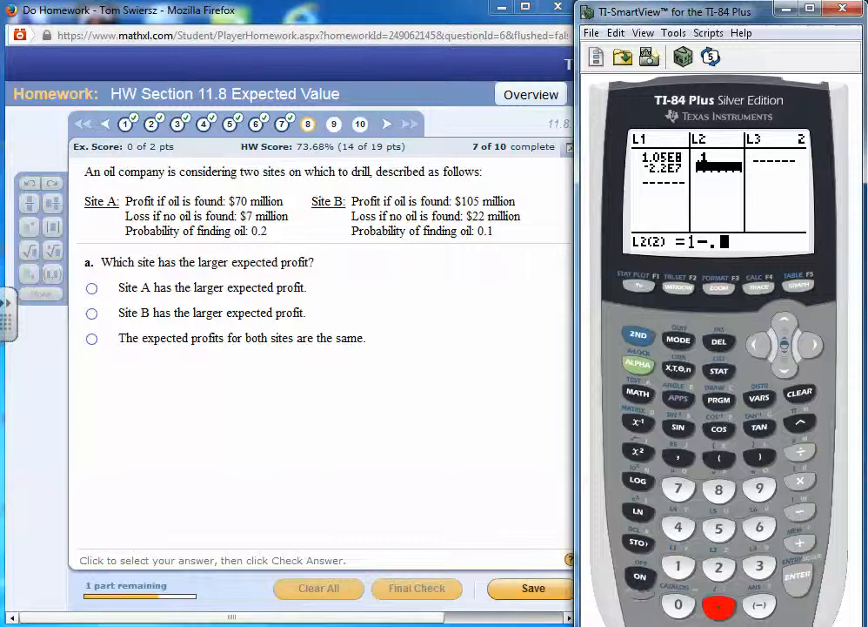
text(1)
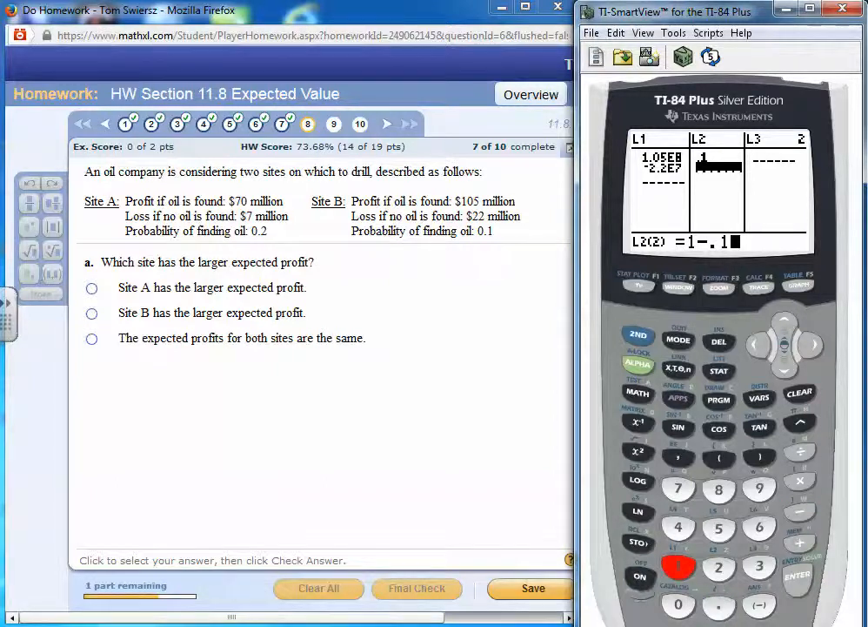
key(Return)
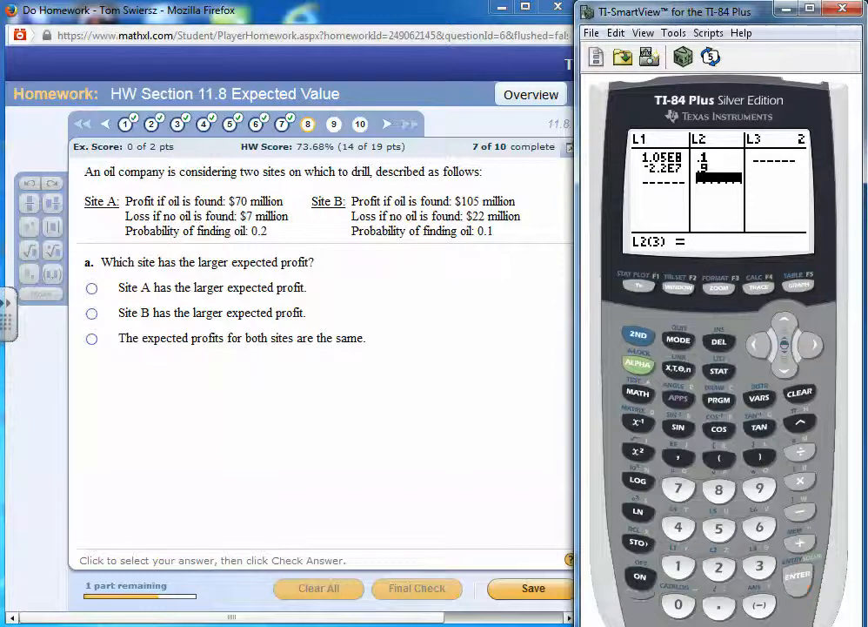
Calculate 1-Var Stats for L1,L2 to get Site B's expected profit
click(719, 370)
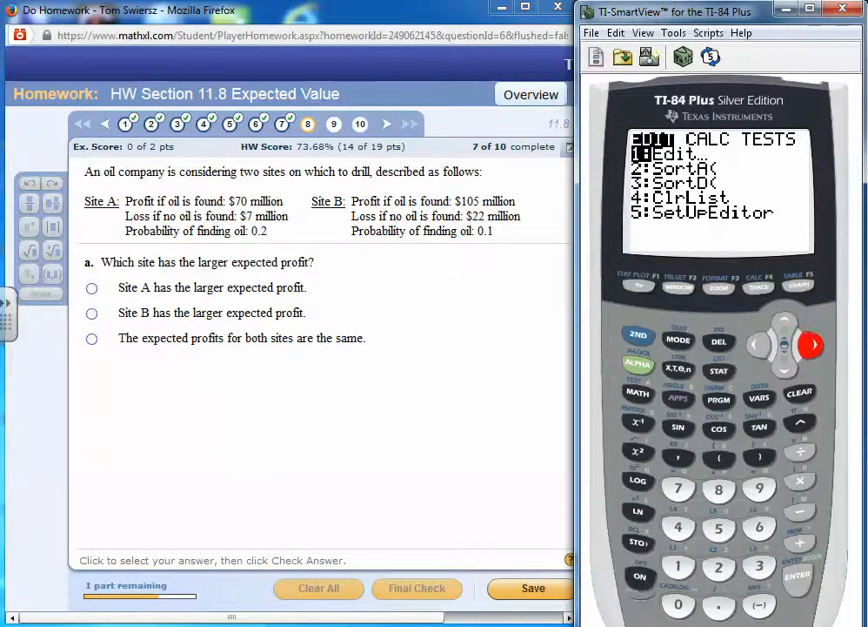
key(Right)
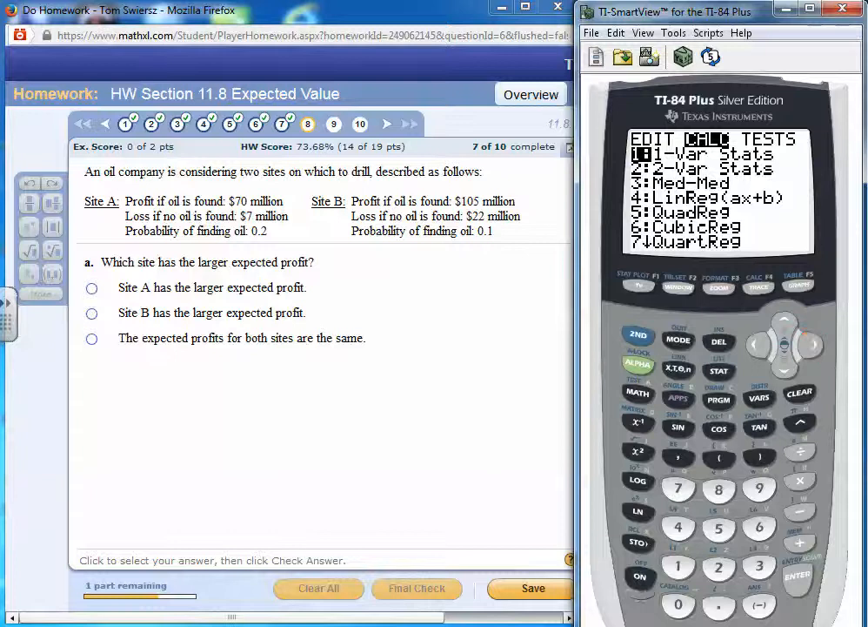
key(Return)
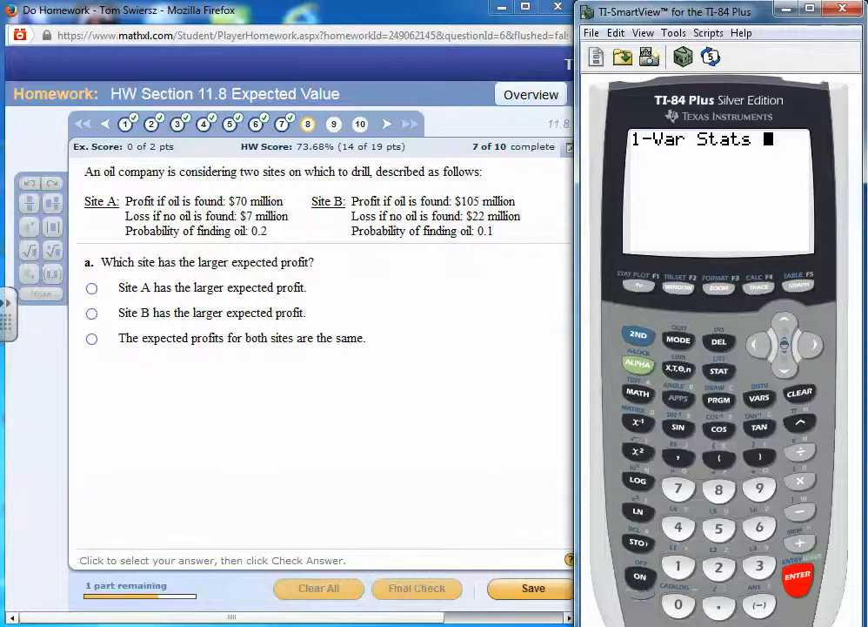
text(1)
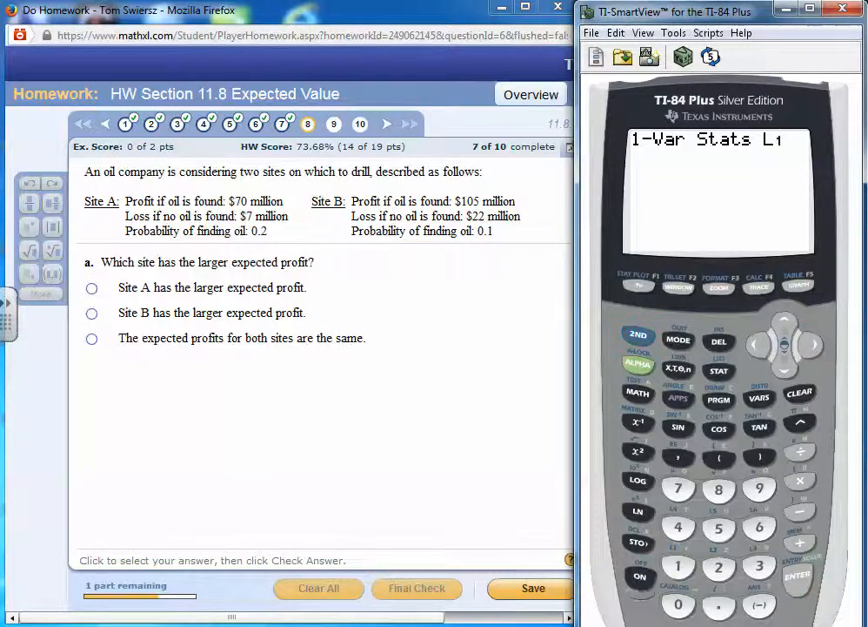
text(,)
key(F6)
key(2)
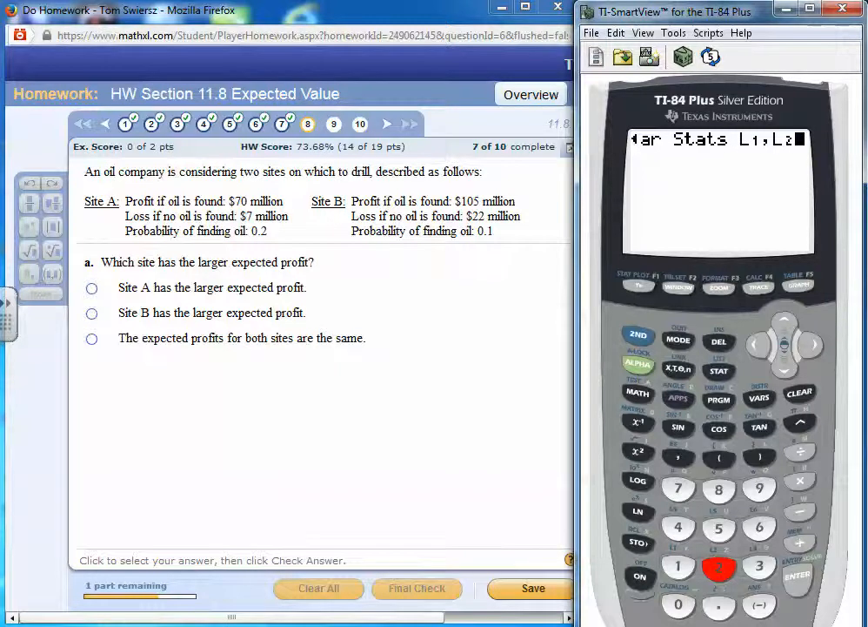
key(Return)
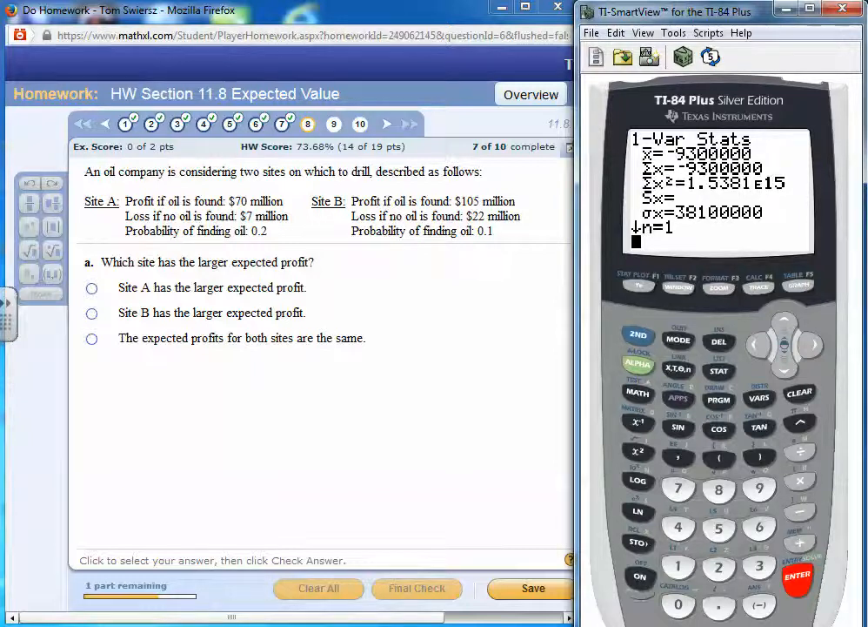
Answer part a with "Site A has the larger expected profit" and submit it for checking
click(91, 288)
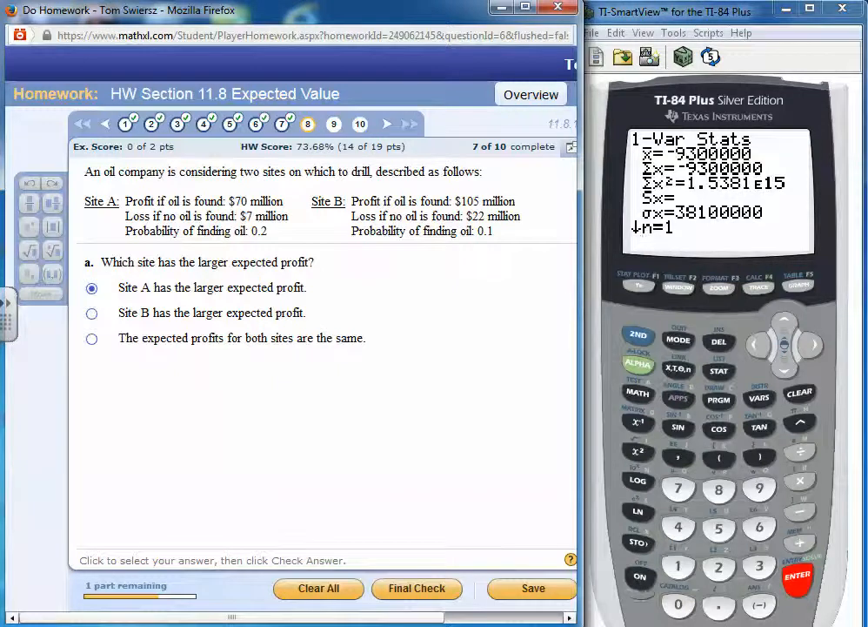
click(417, 589)
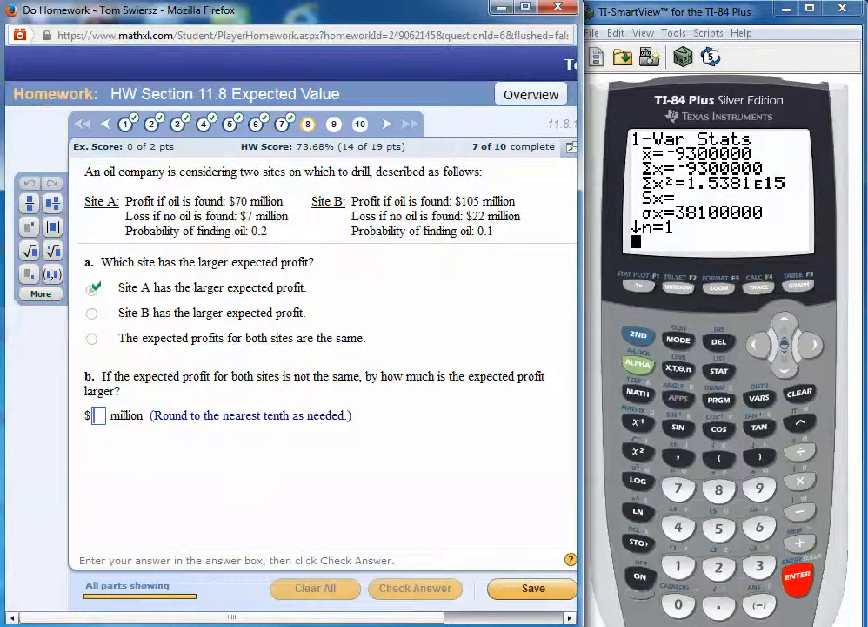
Handwrite 8,400,000 below part b and underline "much is the" in the question
drag(277, 444, 294, 491)
drag(306, 446, 330, 460)
mouse_move(326, 446)
mouse_down()
mouse_move(328, 484)
mouse_move(344, 445)
mouse_move(368, 447)
mouse_up()
drag(394, 461, 392, 487)
drag(416, 446, 435, 448)
drag(465, 448, 467, 480)
drag(406, 389, 461, 392)
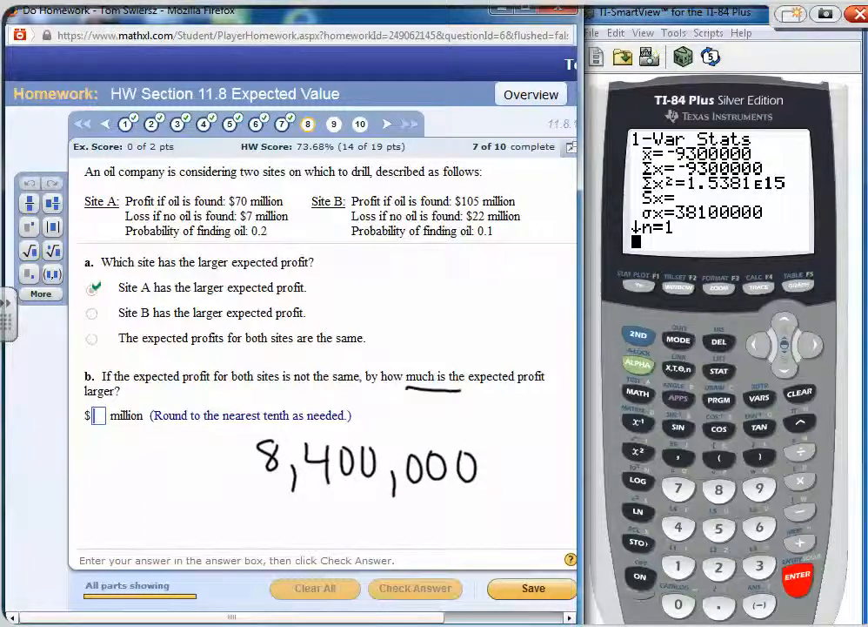
Handwrite the subtraction of -9,300,000 under the first amount, and close the ink layer
mouse_move(177, 518)
mouse_down()
mouse_move(261, 518)
mouse_move(306, 556)
mouse_up()
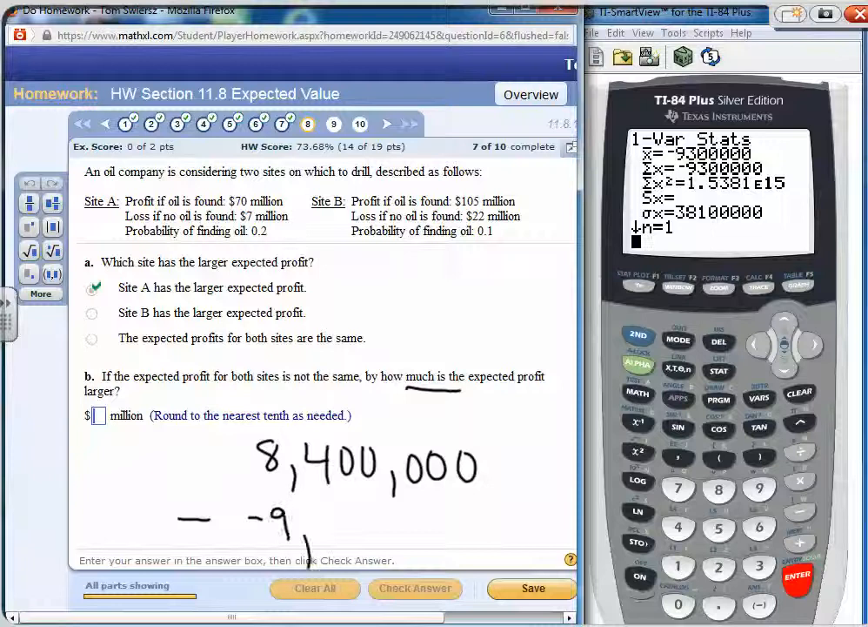
mouse_move(331, 515)
mouse_down()
mouse_move(345, 523)
mouse_move(331, 540)
mouse_up()
mouse_move(353, 517)
mouse_down()
mouse_move(352, 536)
mouse_move(354, 518)
mouse_up()
drag(383, 517, 407, 562)
drag(445, 519, 444, 521)
mouse_move(490, 520)
mouse_down()
mouse_move(486, 547)
mouse_move(491, 521)
mouse_up()
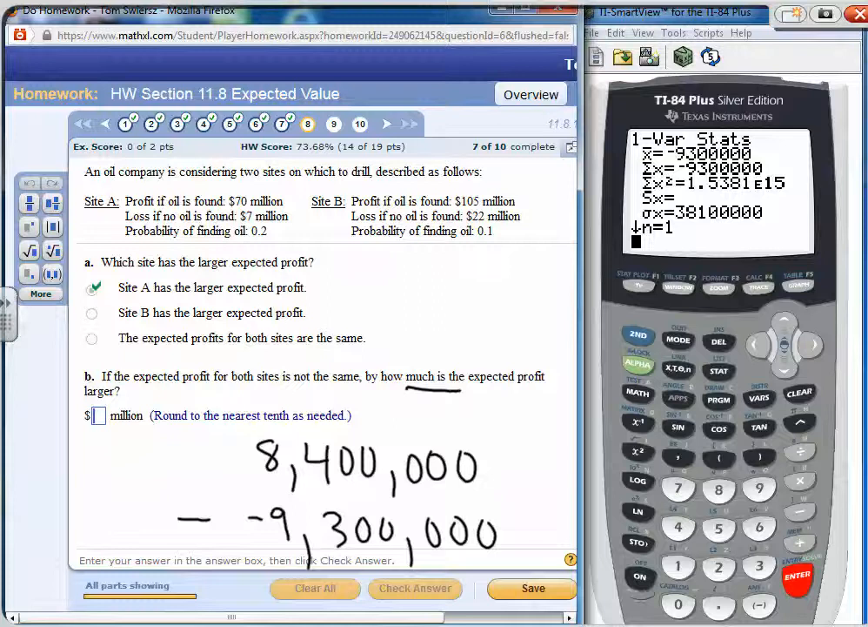
right_click(720, 280)
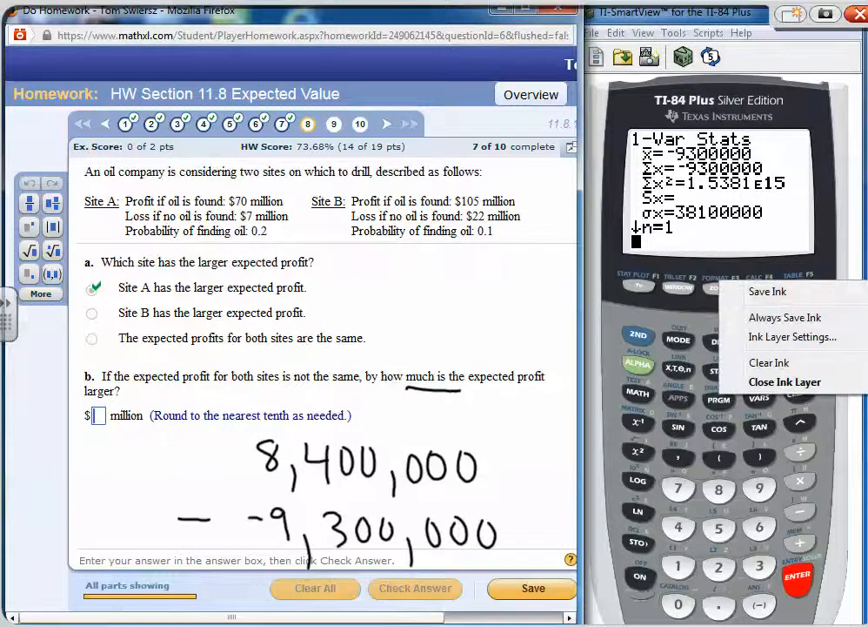
click(785, 381)
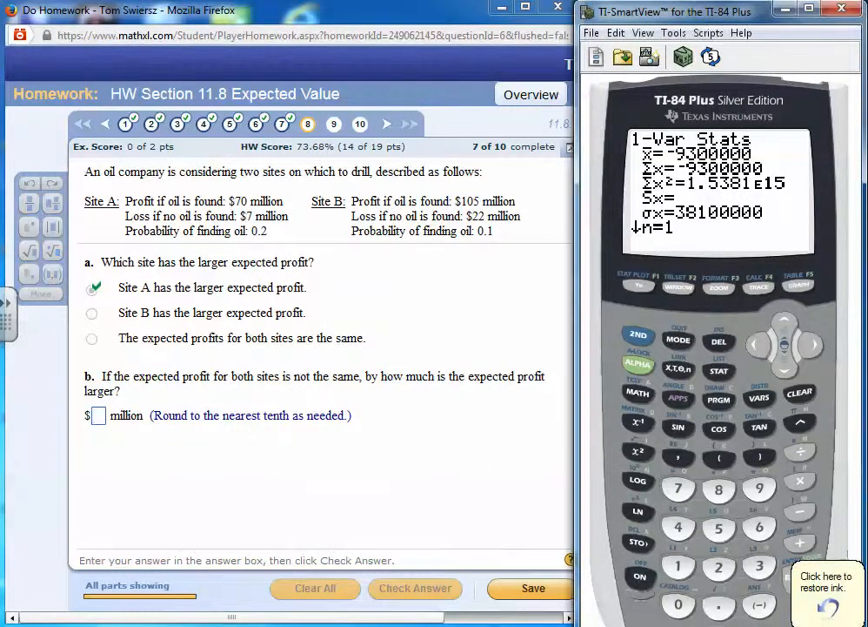
Clear the calculator's home screen and compute the difference in expected profits, 8400000 - -9300000
click(799, 393)
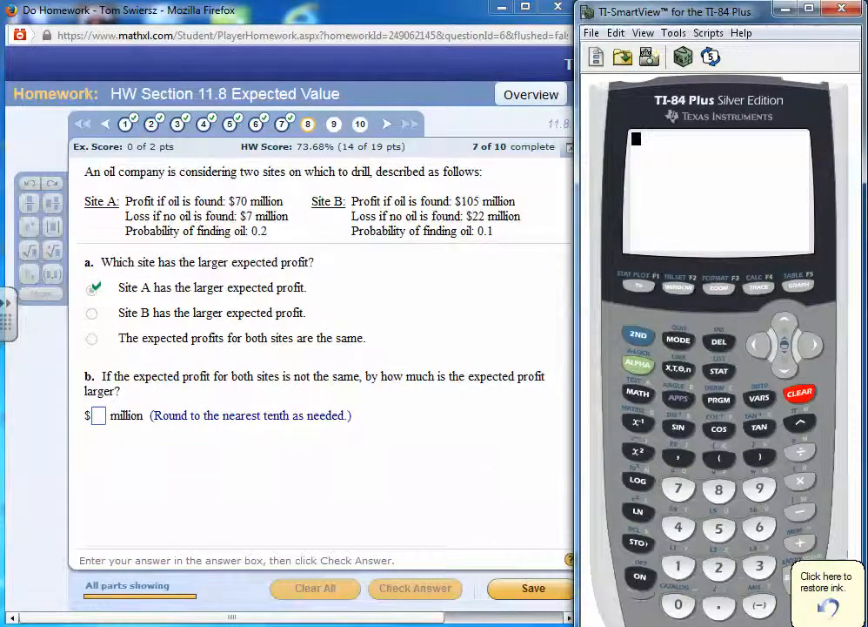
text(8)
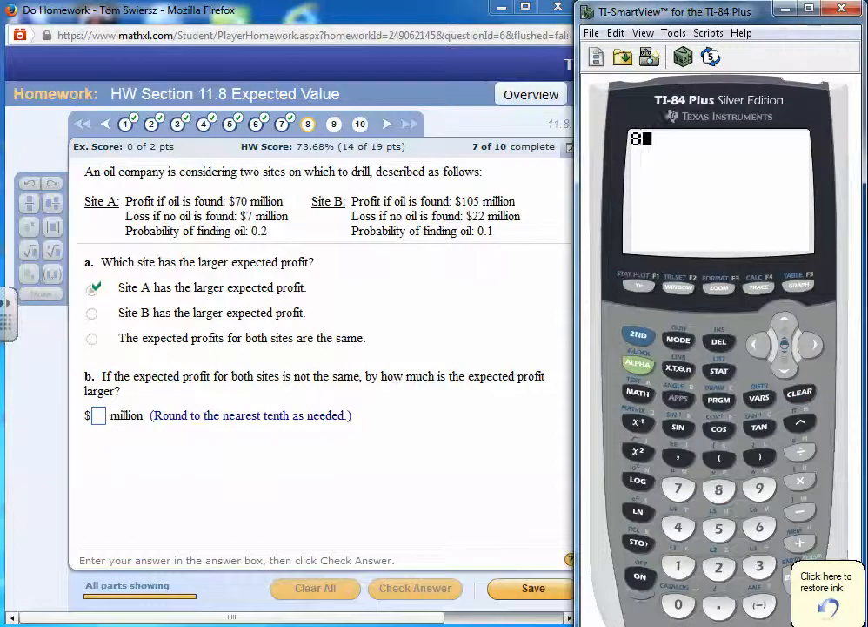
text(4)
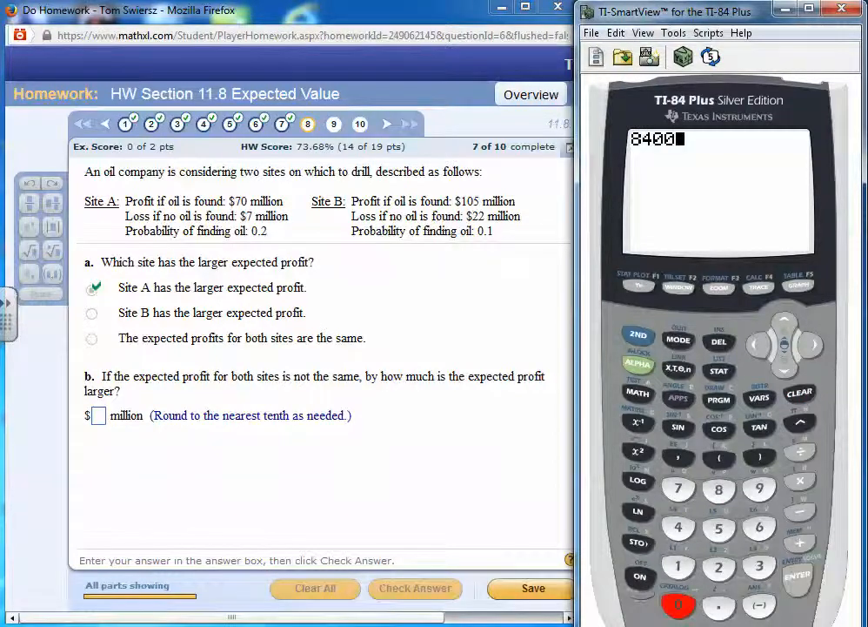
text(00000)
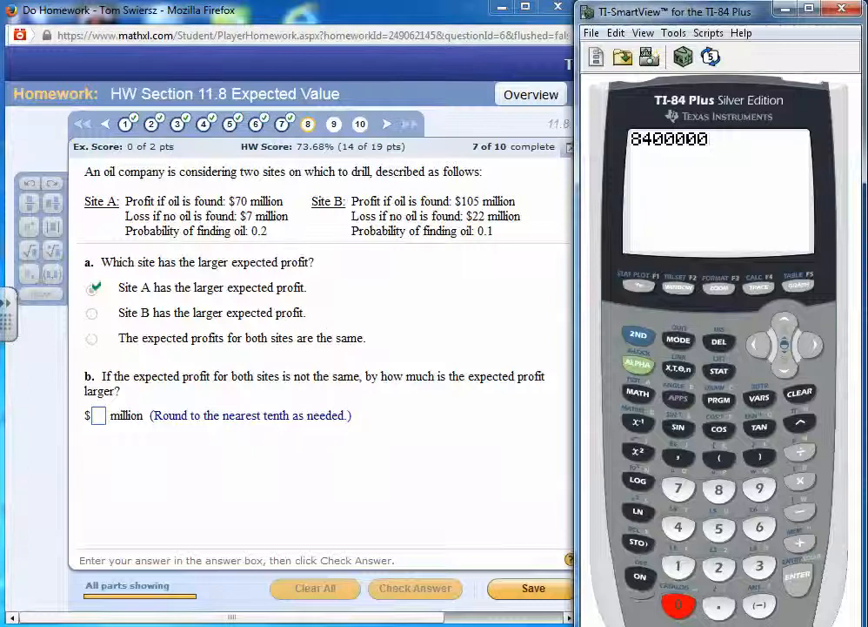
text(-)
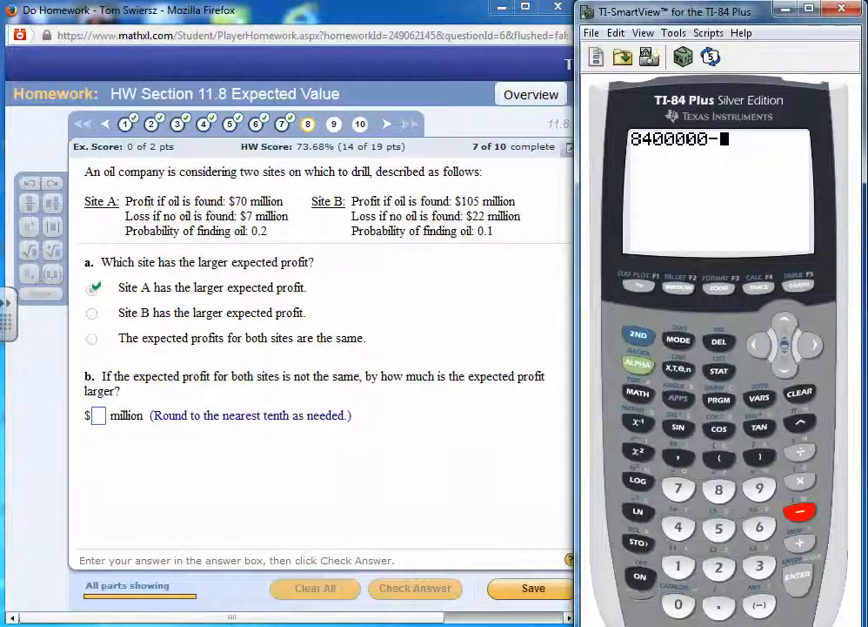
text(-)
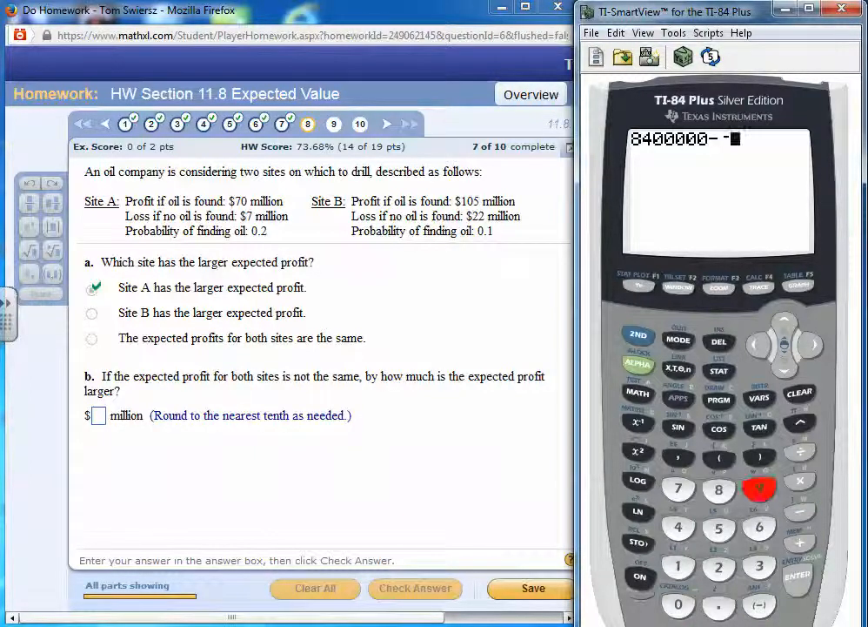
text(930)
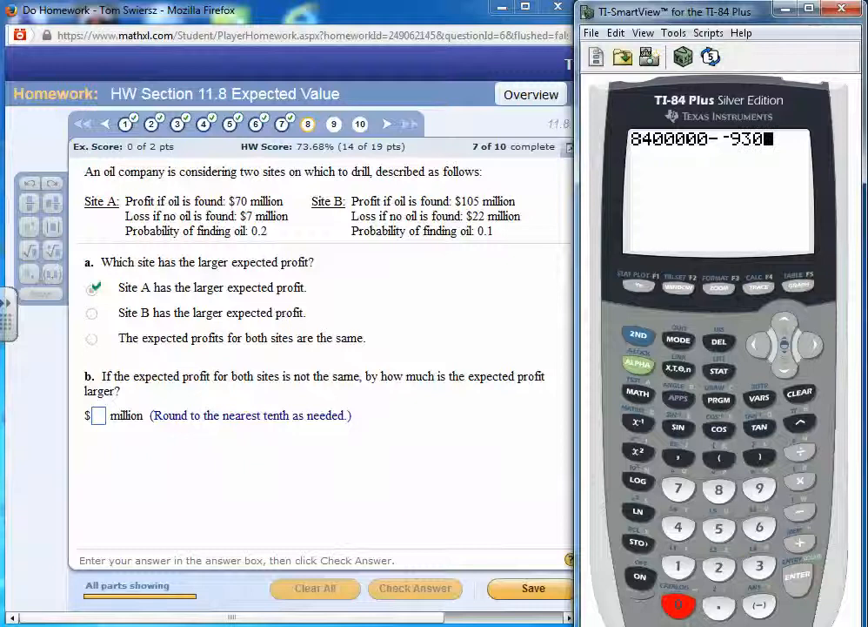
text(00)
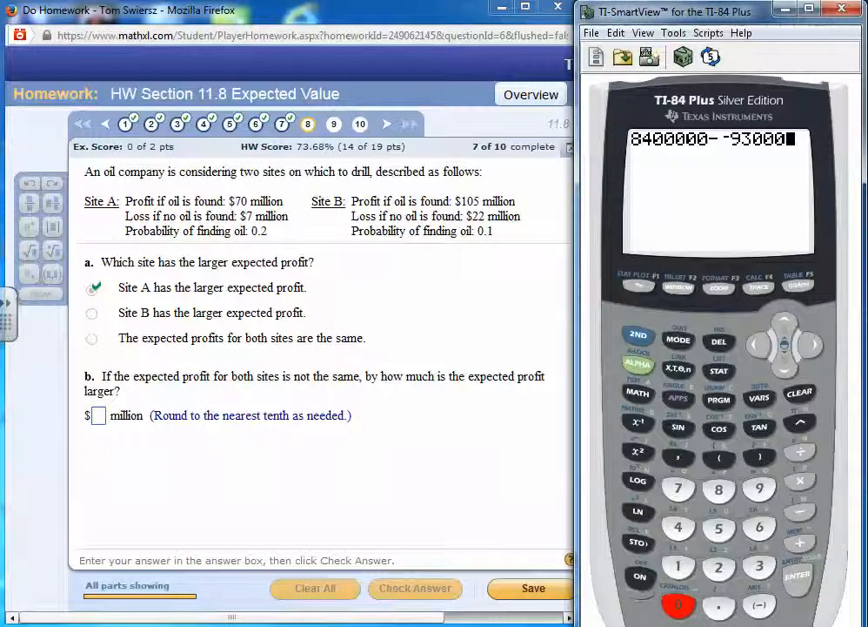
text(00)
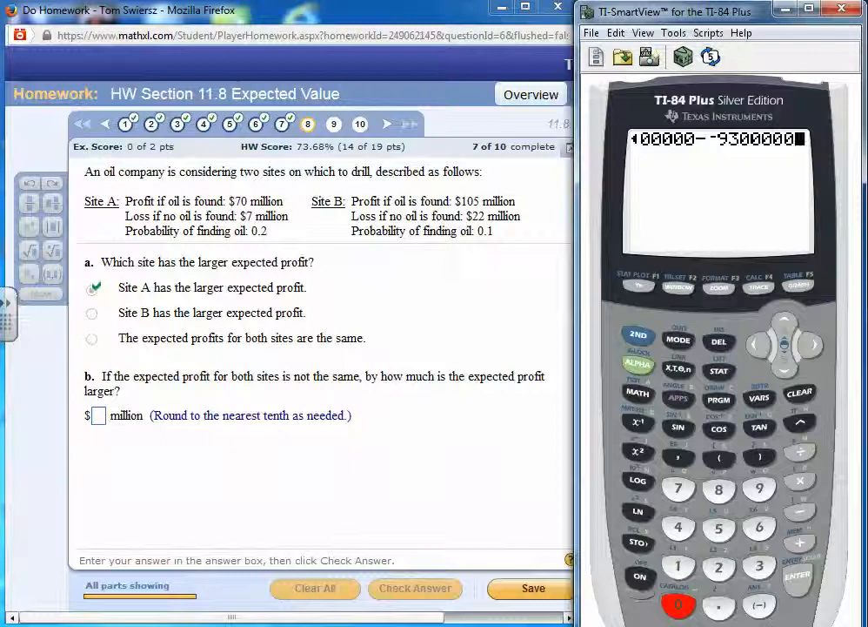
key(Return)
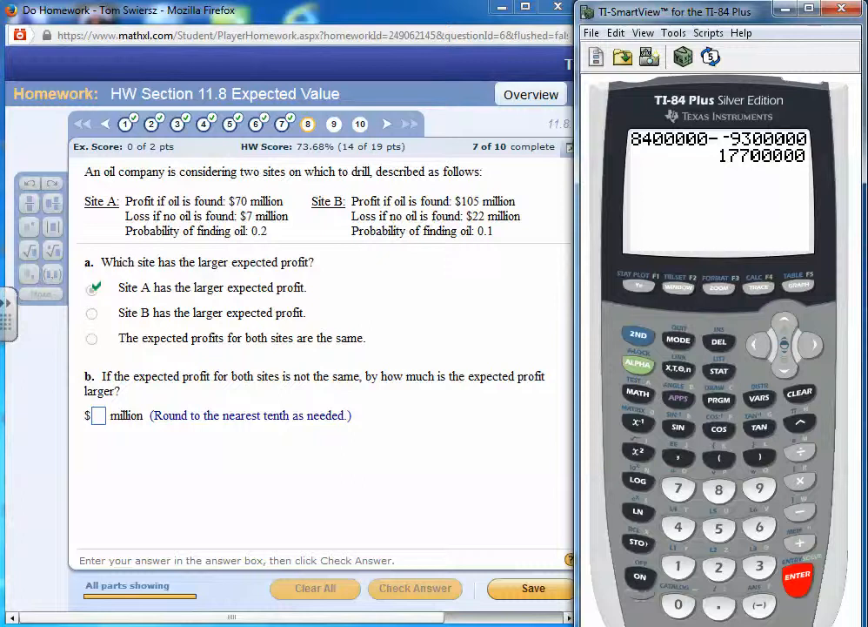
Enter 17,700,000, with thousands separators, as the answer to part b
click(98, 416)
text(1)
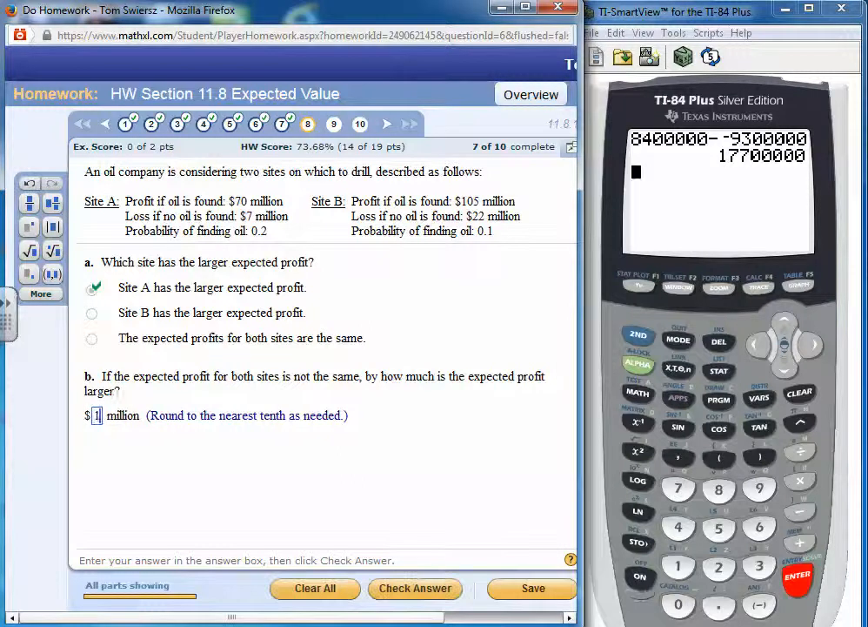
text(7700)
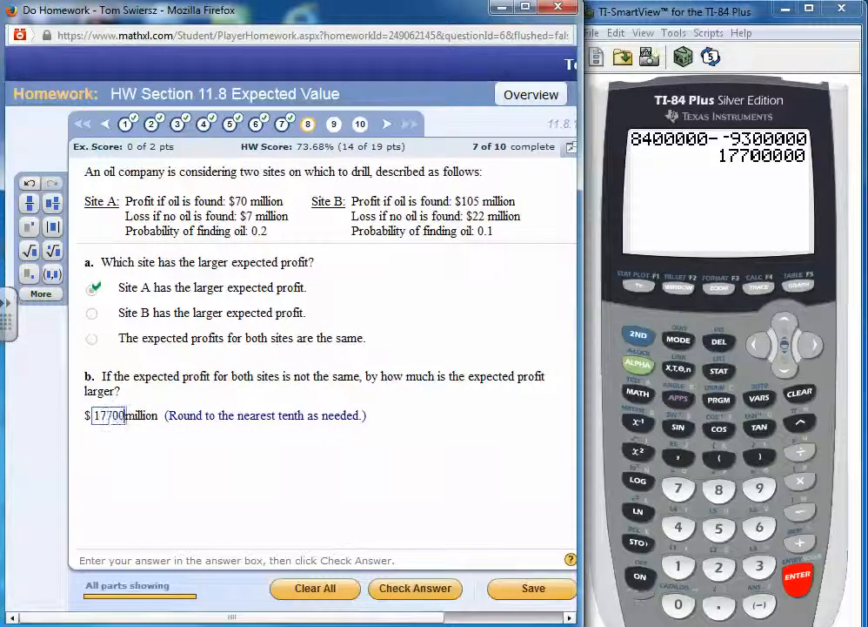
text(000)
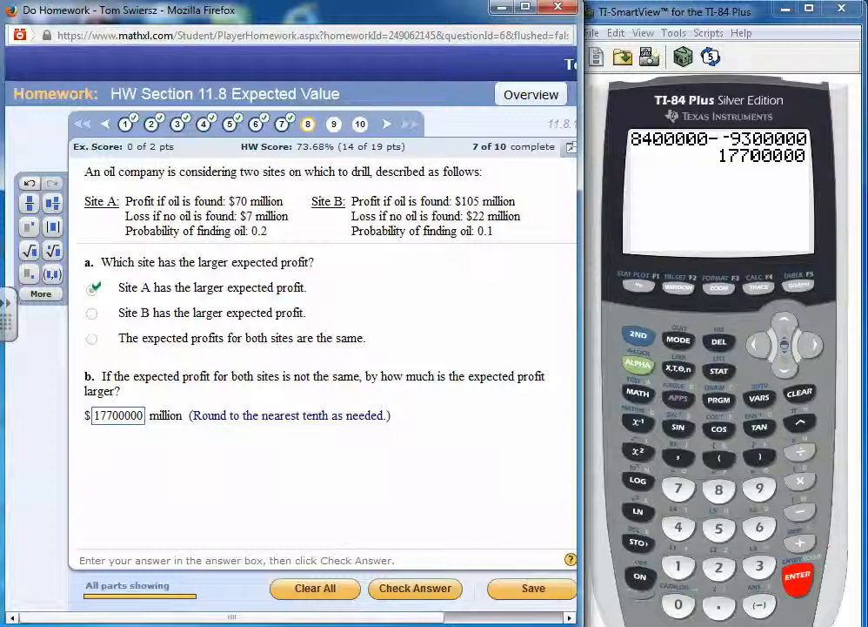
click(106, 416)
text(,)
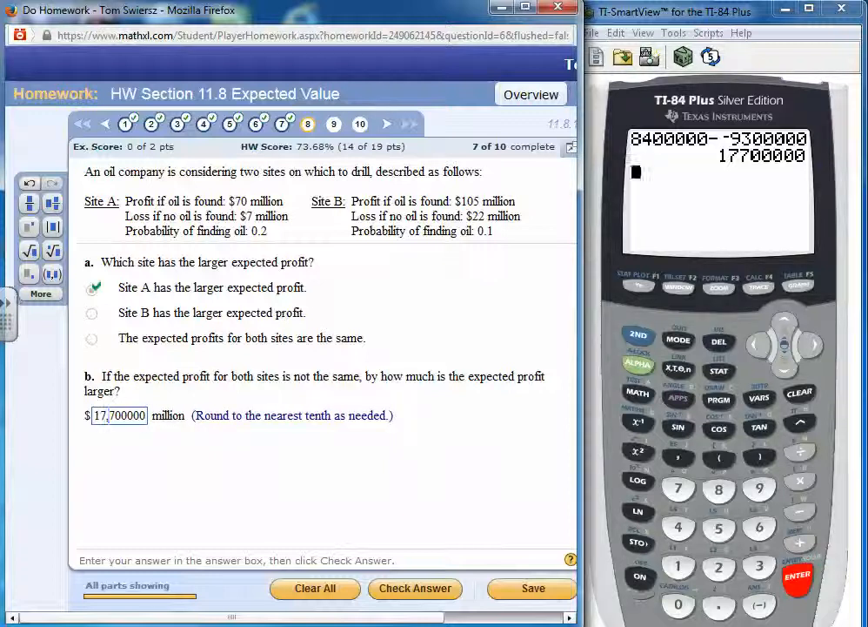
click(130, 415)
text(,)
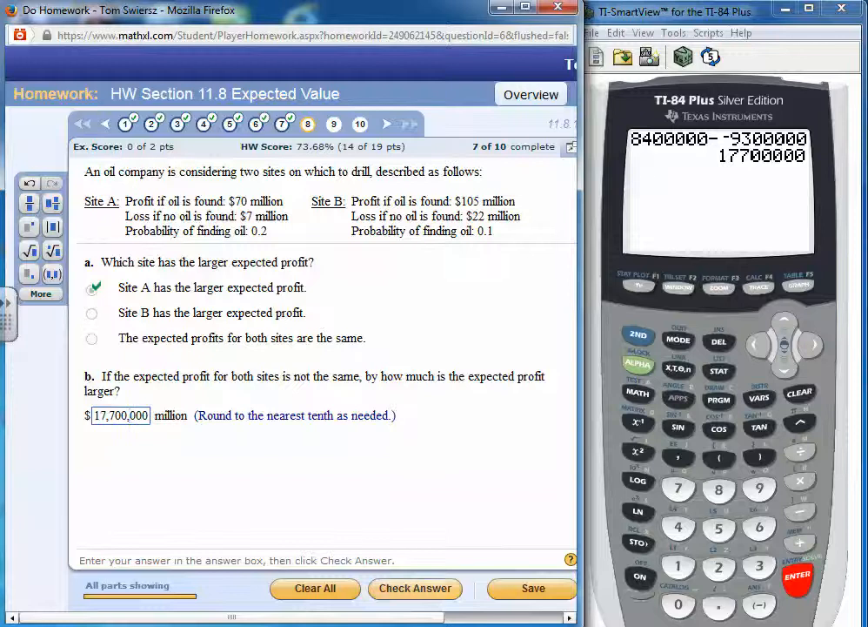
Submit the part b answer 17,700,000 for checking repeatedly through the final check, closing each feedback message
key(Return)
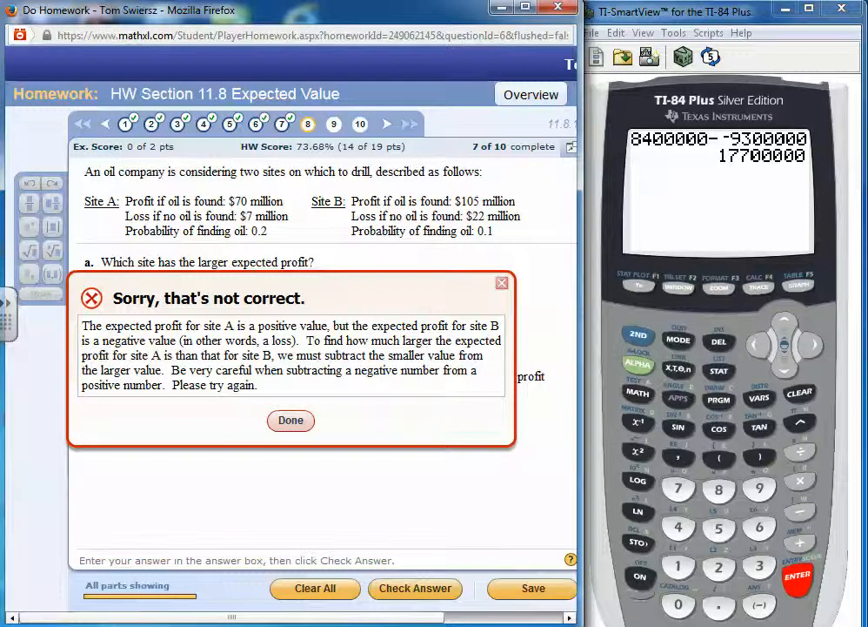
key(Return)
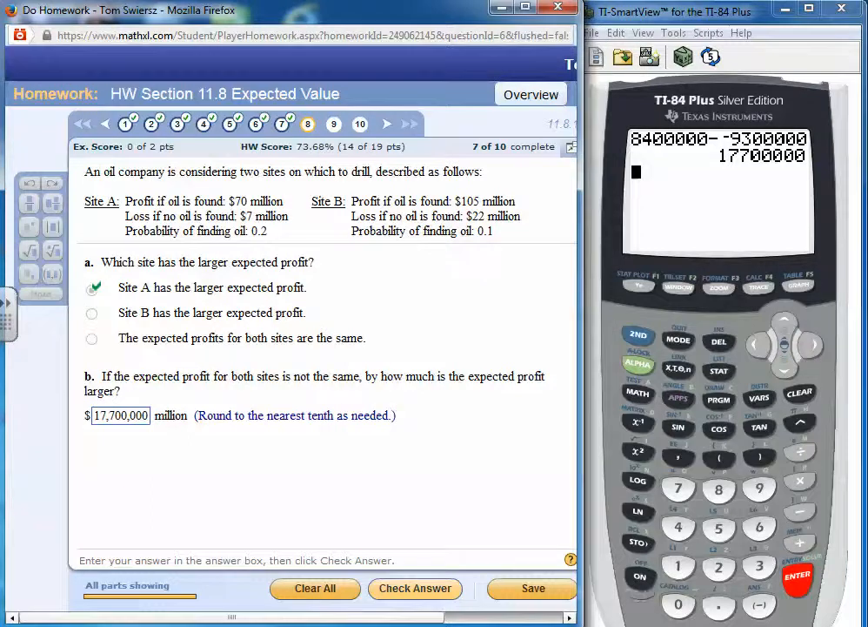
key(Return)
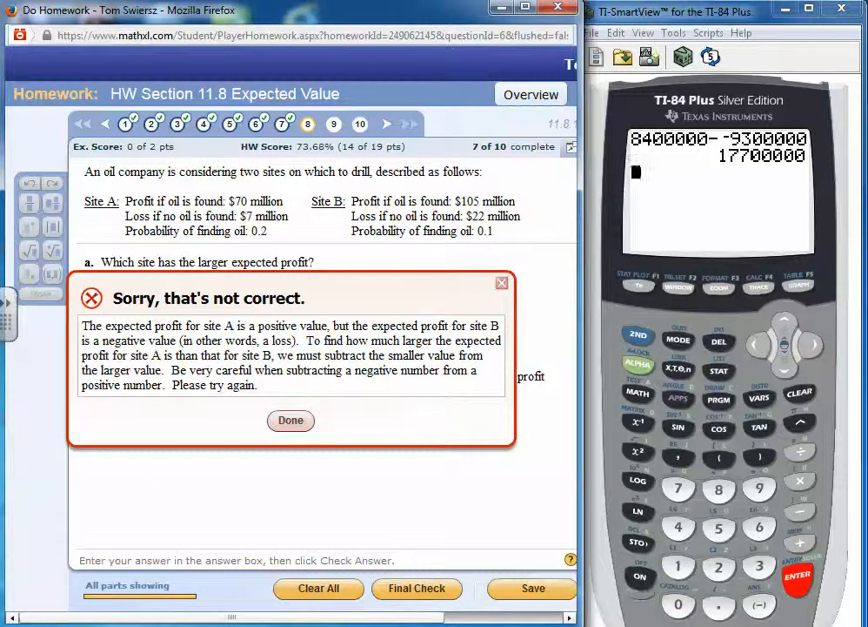
key(Return)
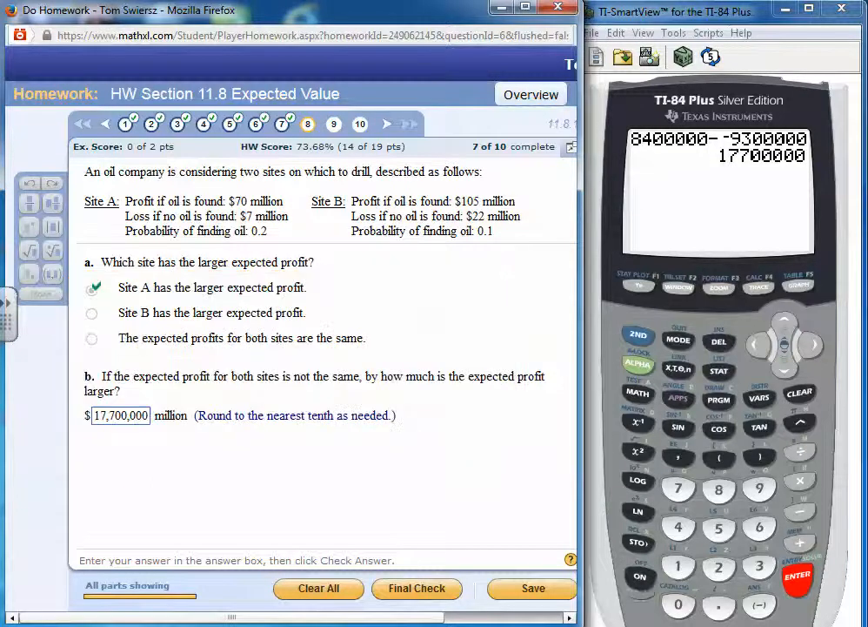
click(401, 588)
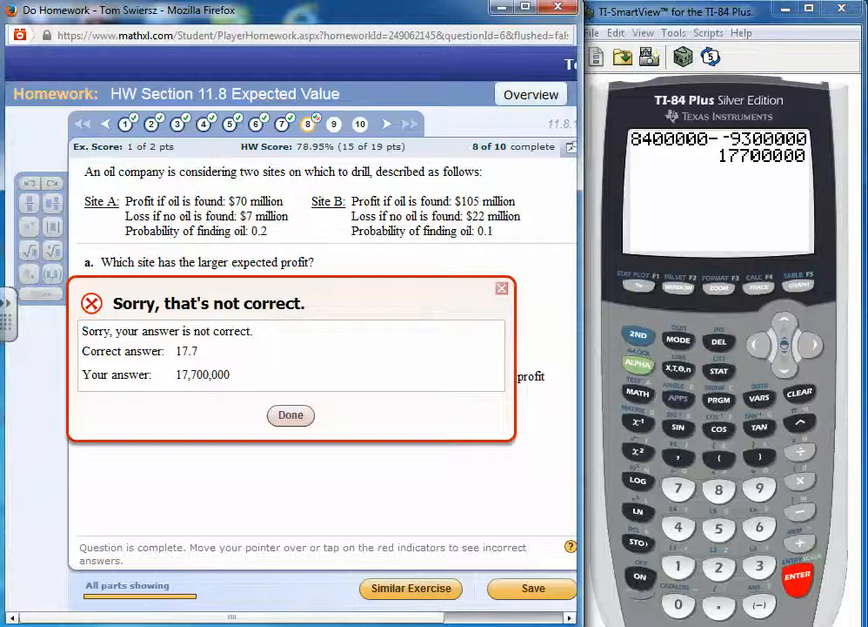
key(Return)
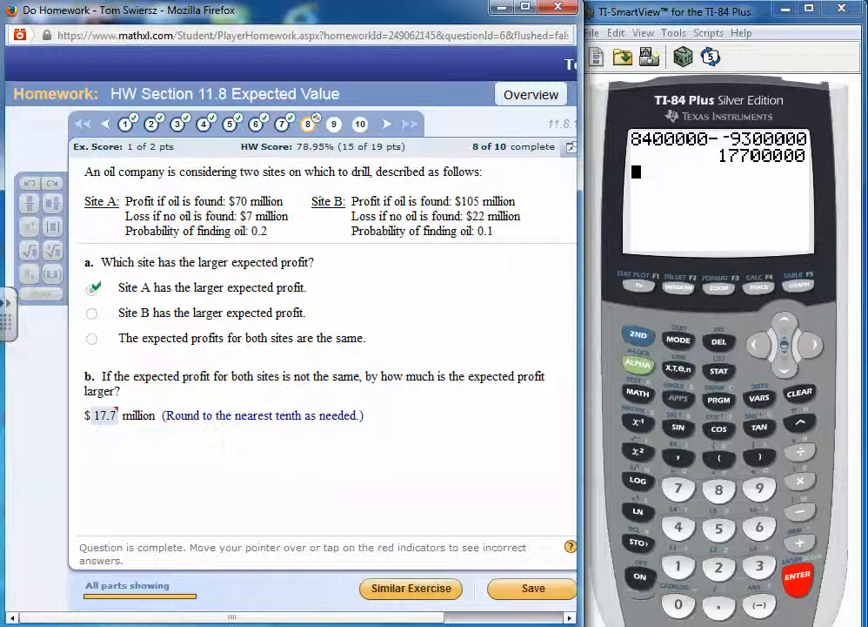
Handwrite 17,700,000 below part b and underline "million" and "nearest tenth" in the answer line
mouse_move(113, 412)
mouse_move(267, 446)
mouse_down()
mouse_move(382, 463)
mouse_move(481, 461)
mouse_up()
drag(128, 428, 162, 429)
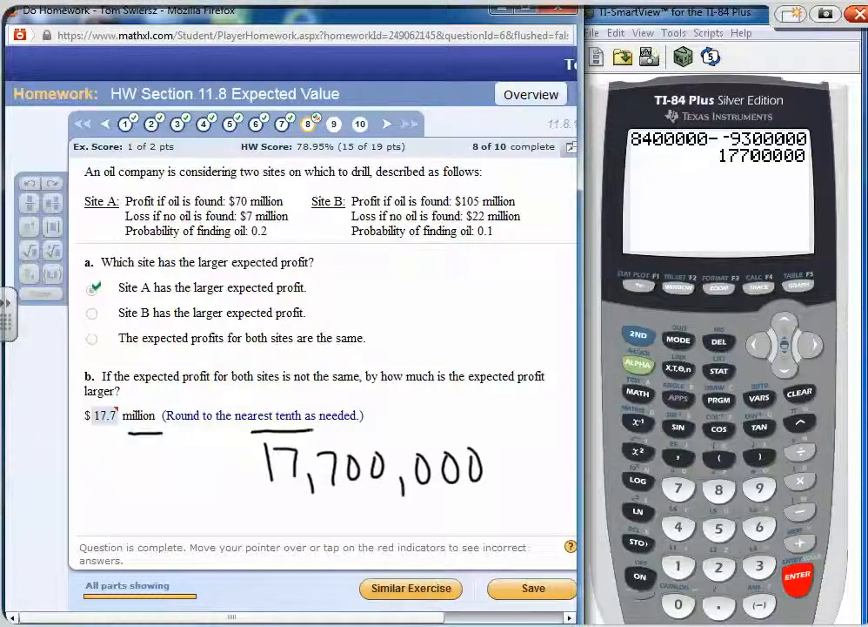
drag(251, 429, 313, 428)
Underline the 17 in the handwritten amount, point an arrow at the following 7, and write 17.7 in a box beside it
drag(267, 498, 305, 498)
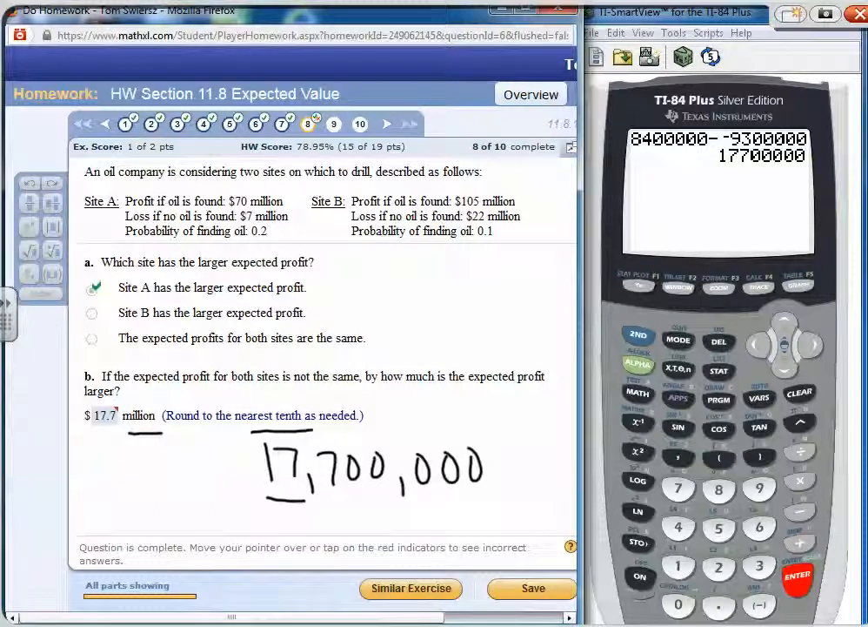
mouse_move(352, 529)
mouse_down()
mouse_move(346, 497)
mouse_move(357, 514)
mouse_up()
drag(140, 489, 138, 521)
mouse_move(143, 490)
mouse_down()
mouse_move(160, 491)
mouse_move(165, 520)
mouse_move(208, 505)
mouse_move(207, 522)
mouse_up()
click(183, 519)
mouse_move(133, 535)
mouse_down()
mouse_move(165, 540)
mouse_move(222, 476)
mouse_move(154, 538)
mouse_move(222, 550)
mouse_up()
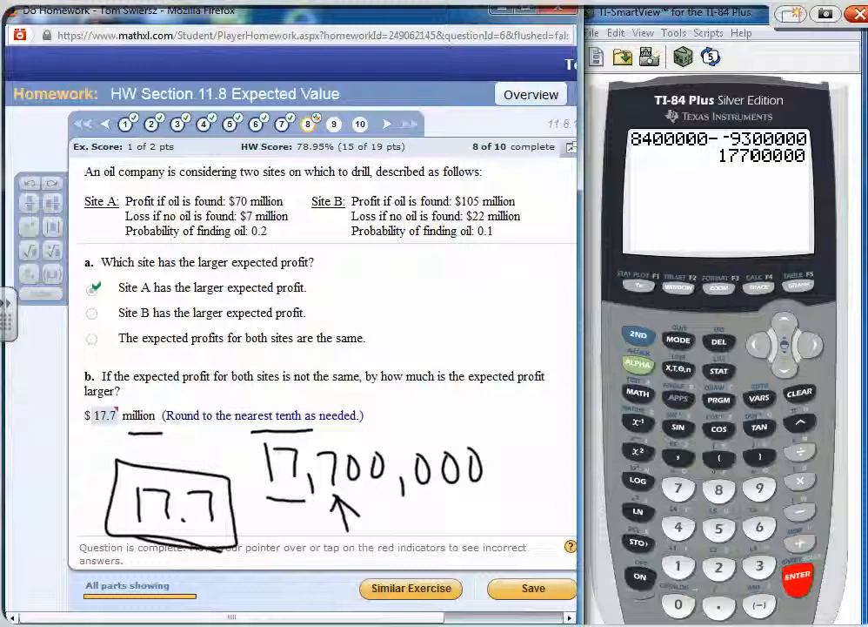
Underline "nearest tenth" and "million" again, and draw a box around the rounding instruction
drag(230, 428, 318, 425)
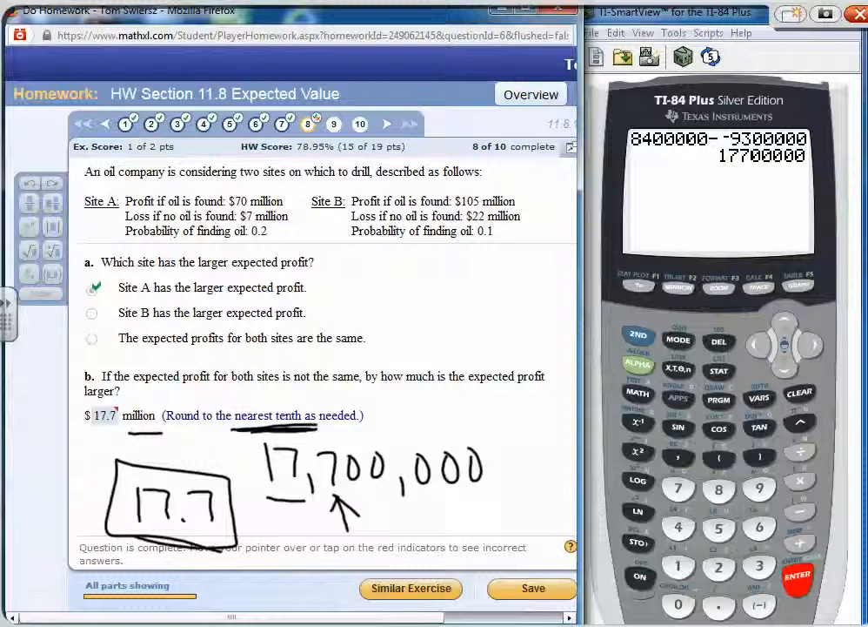
drag(124, 427, 163, 431)
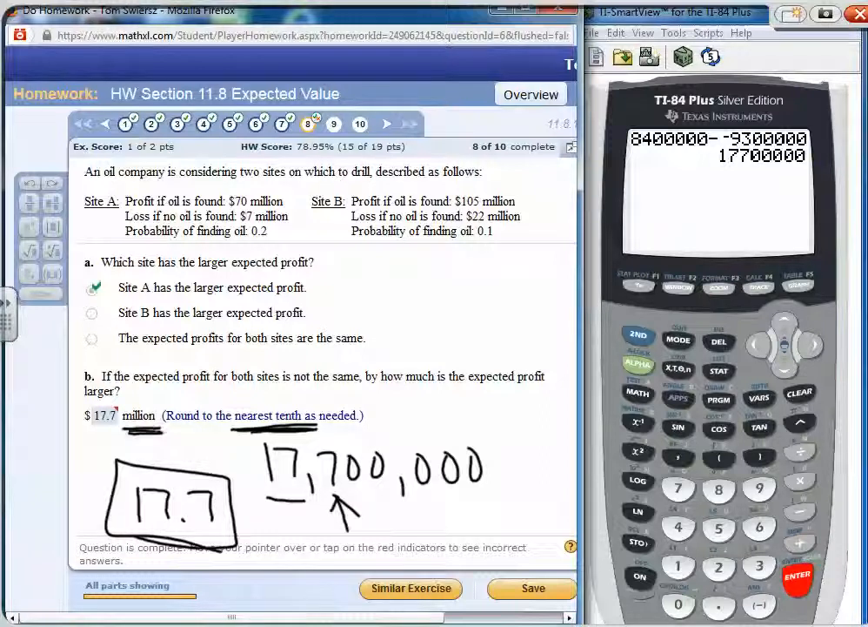
mouse_move(163, 389)
mouse_down()
mouse_move(163, 416)
mouse_move(322, 431)
mouse_move(388, 397)
mouse_move(170, 389)
mouse_up()
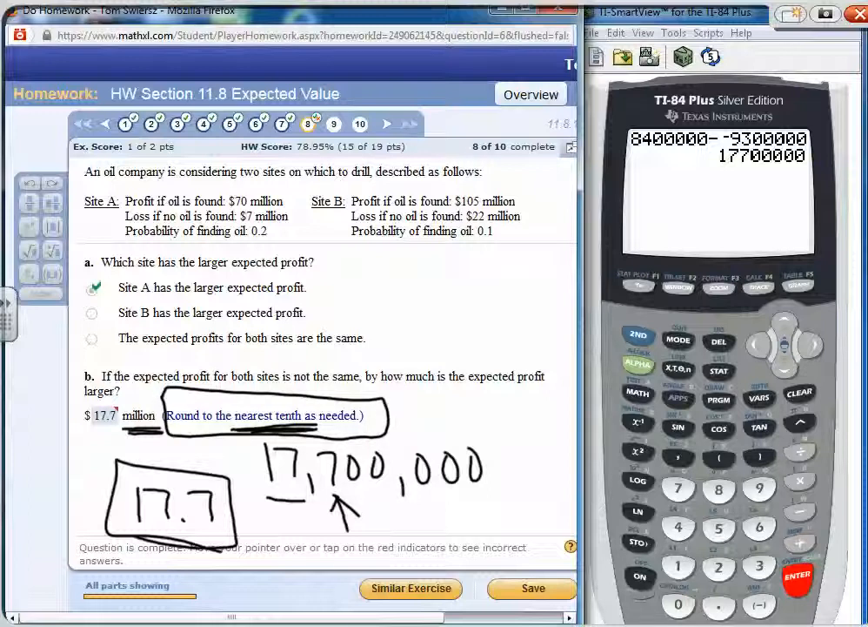